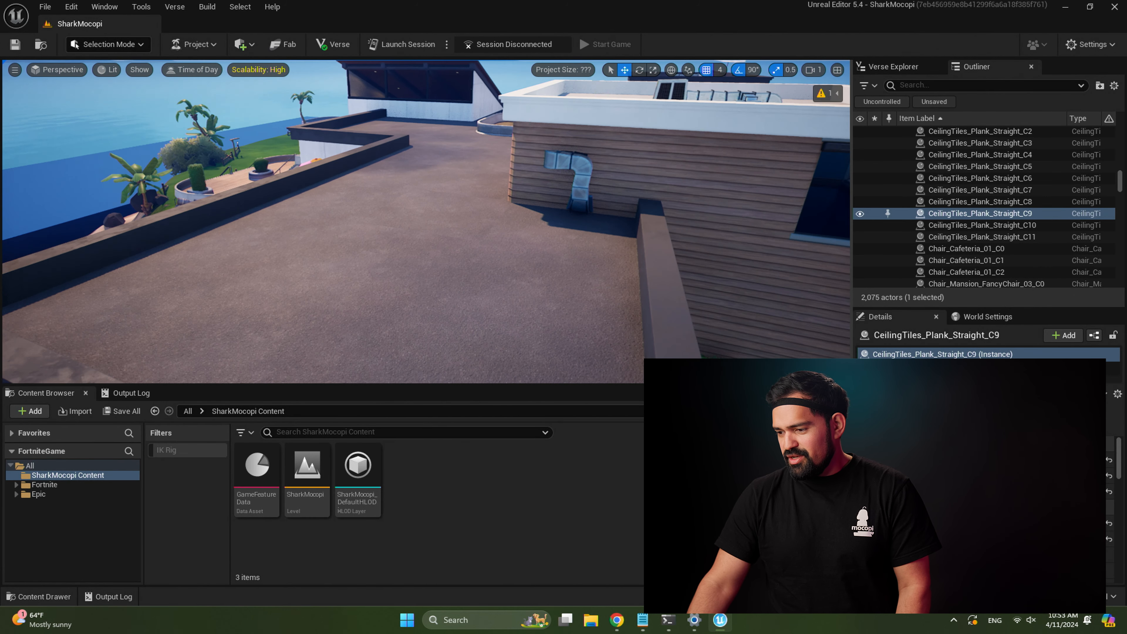
Step: Switch to File Explorer, open the MocopiMannequin folder in Downloads, and move its window beside the project's content area
right_drag(426, 222, 414, 224)
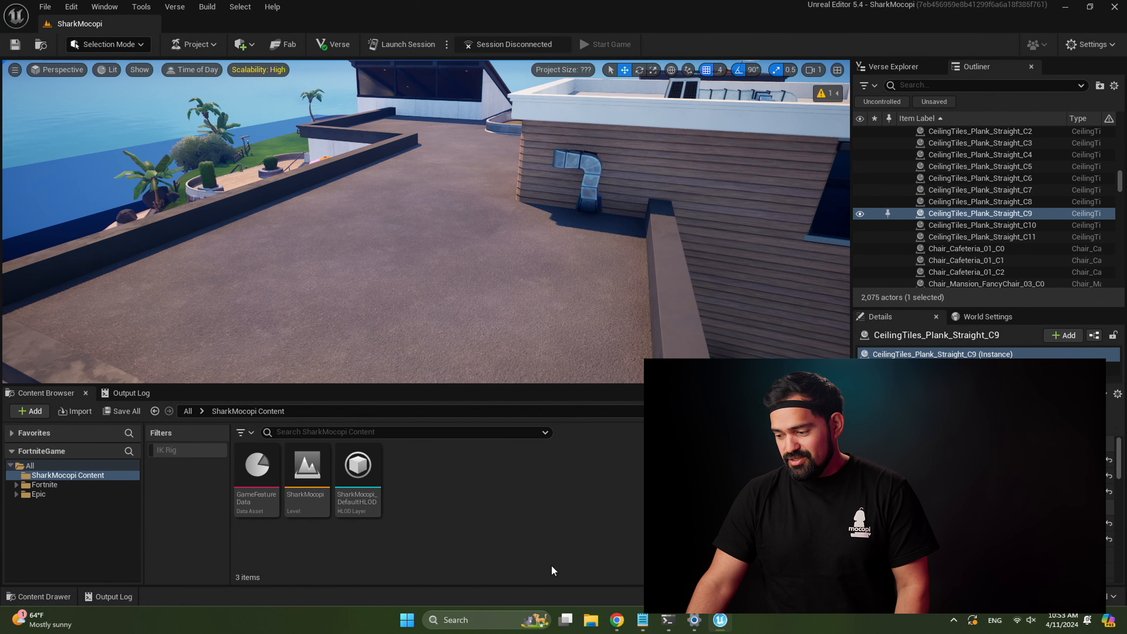
click(590, 611)
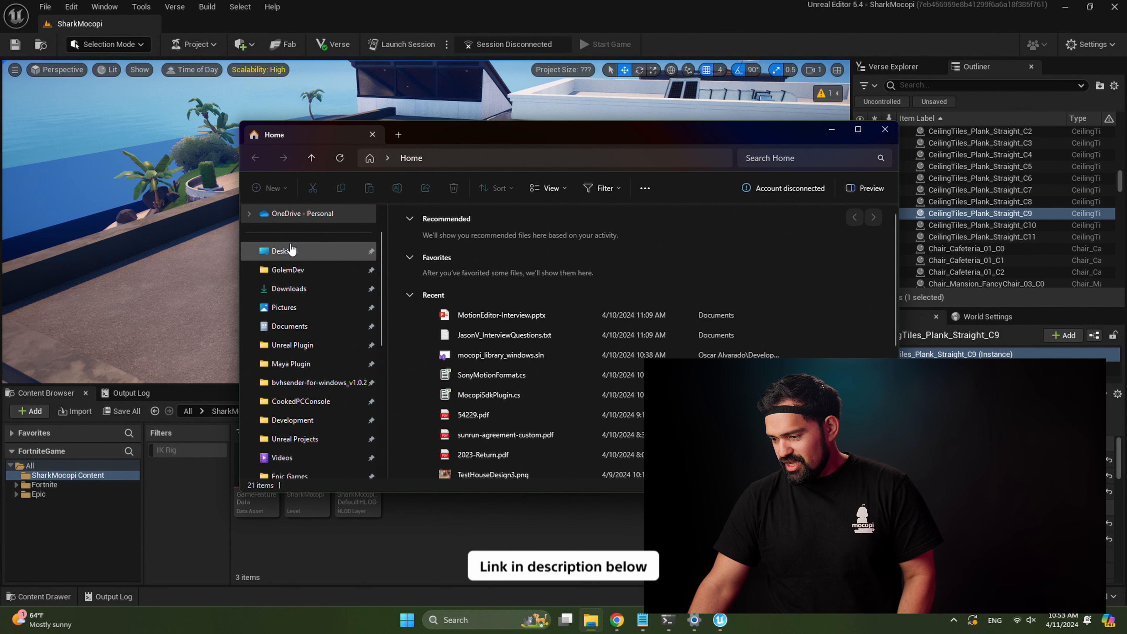
click(288, 289)
double_click(438, 285)
drag(515, 138, 823, 139)
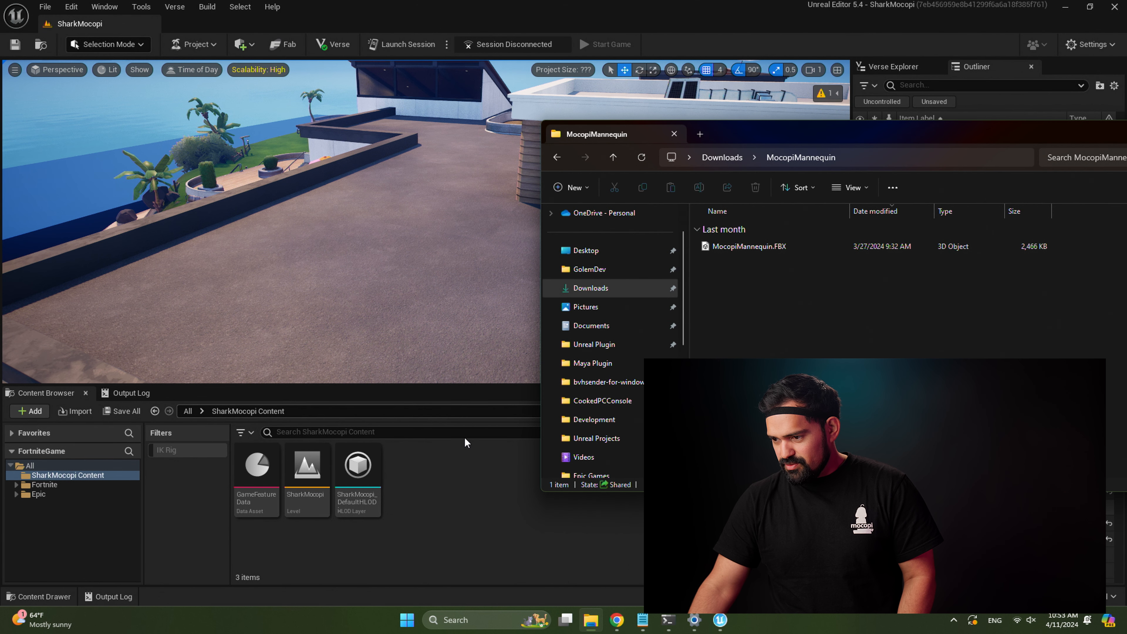
Step: Create a folder named Mocopi in SharkMocopi Content and open it
right_click(468, 474)
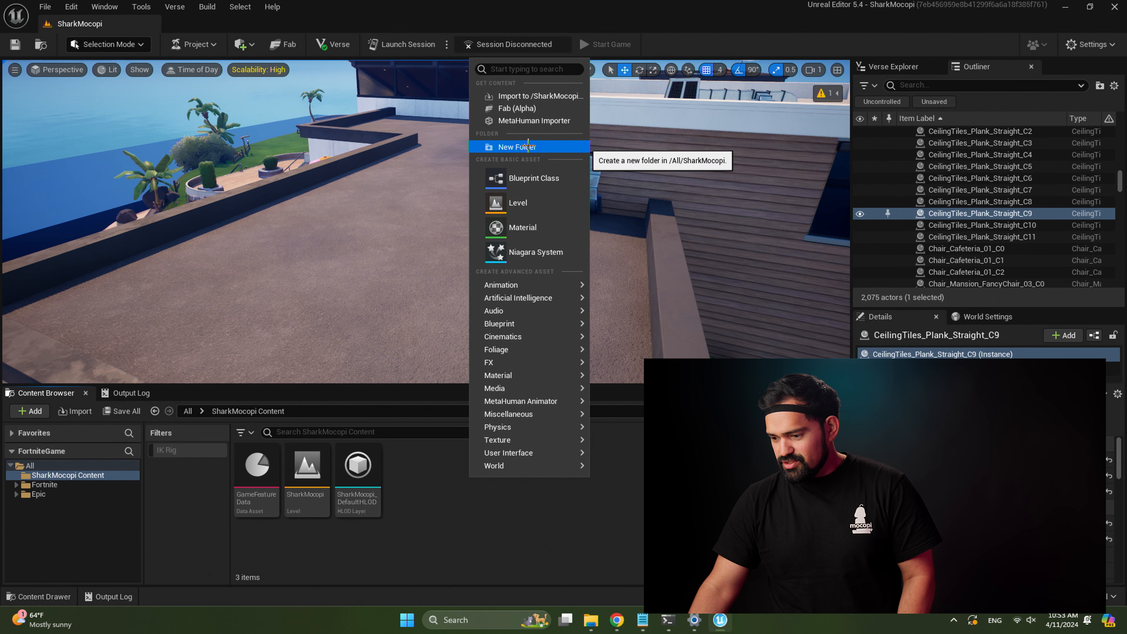
click(528, 146)
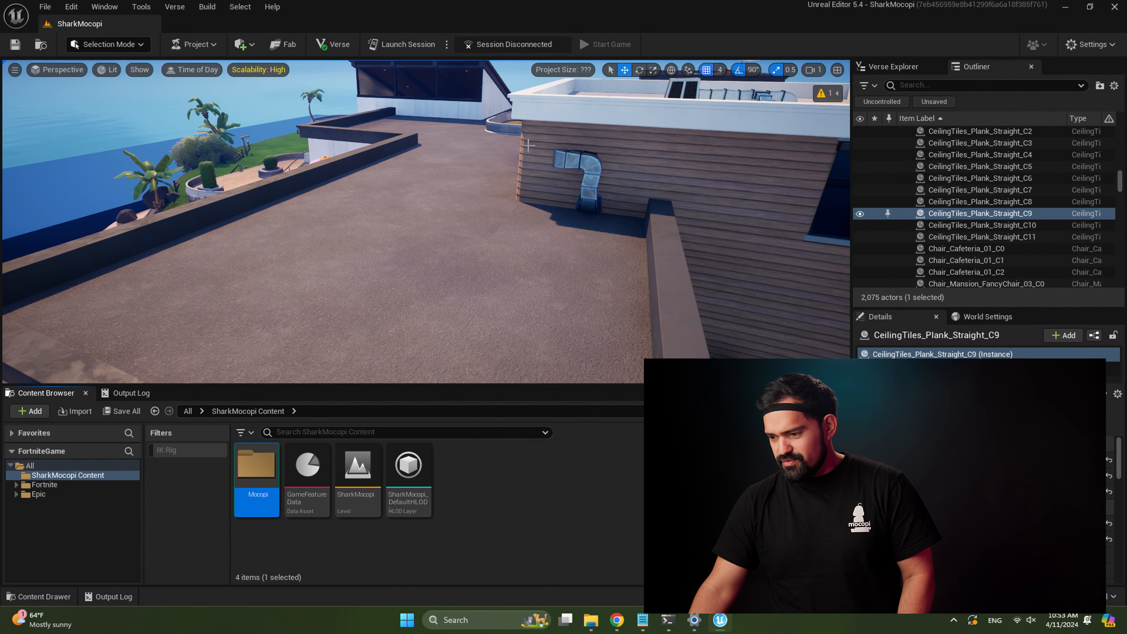
double_click(256, 466)
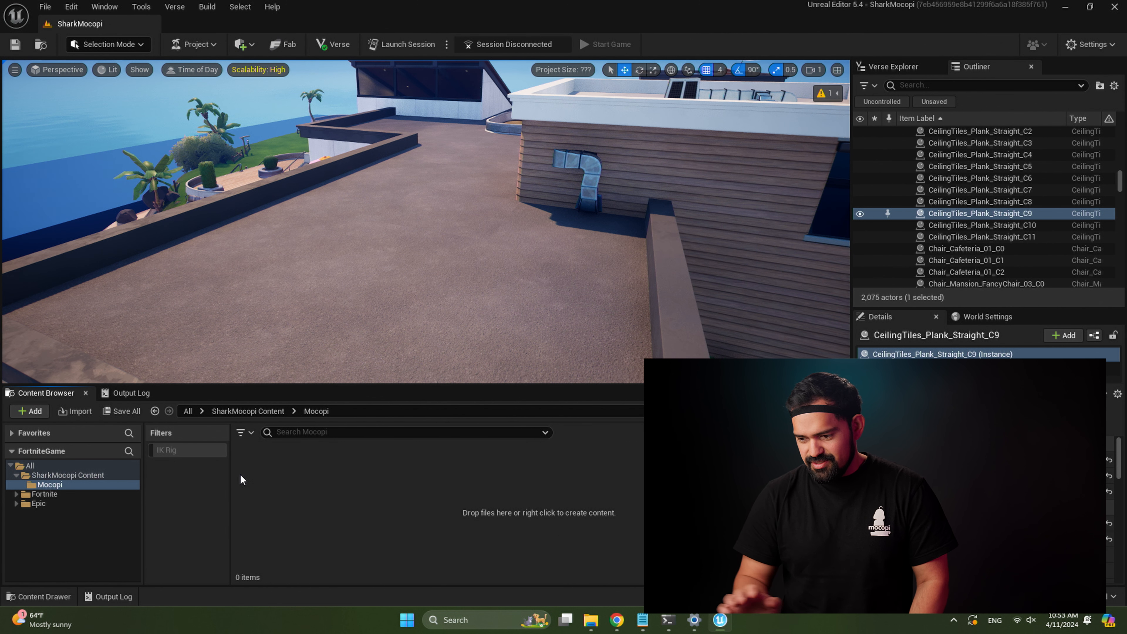
Step: Import MocopiMannequin.FBX from File Explorer into the Mocopi folder as a skeletal mesh with the default options, and dismiss the message log
key(alt+Tab)
click(752, 248)
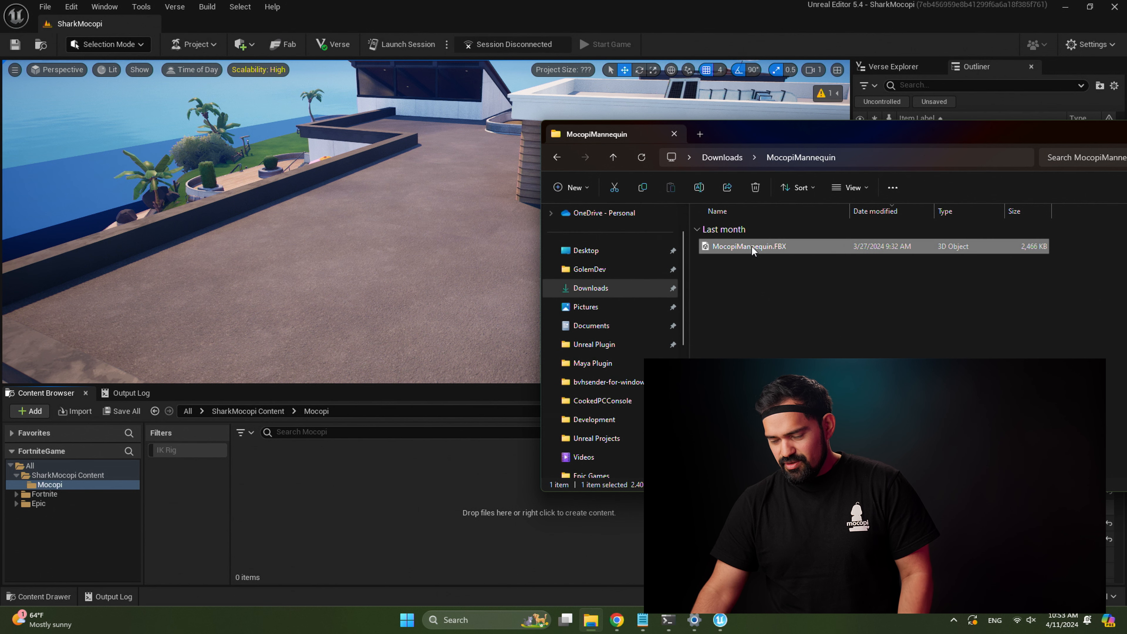
drag(327, 521, 326, 519)
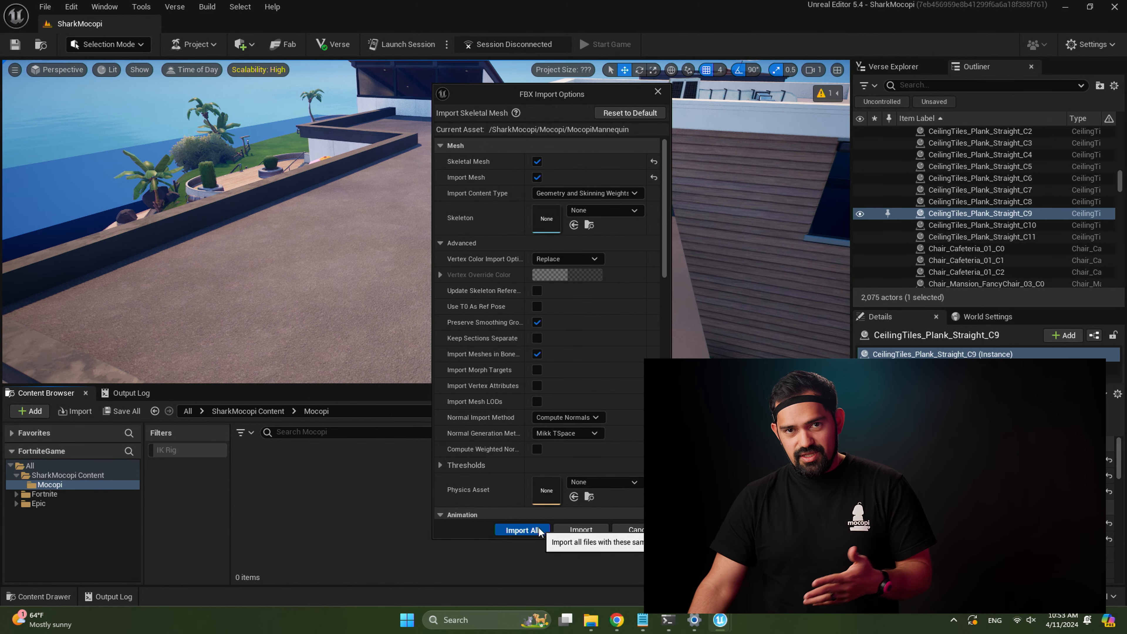
click(521, 530)
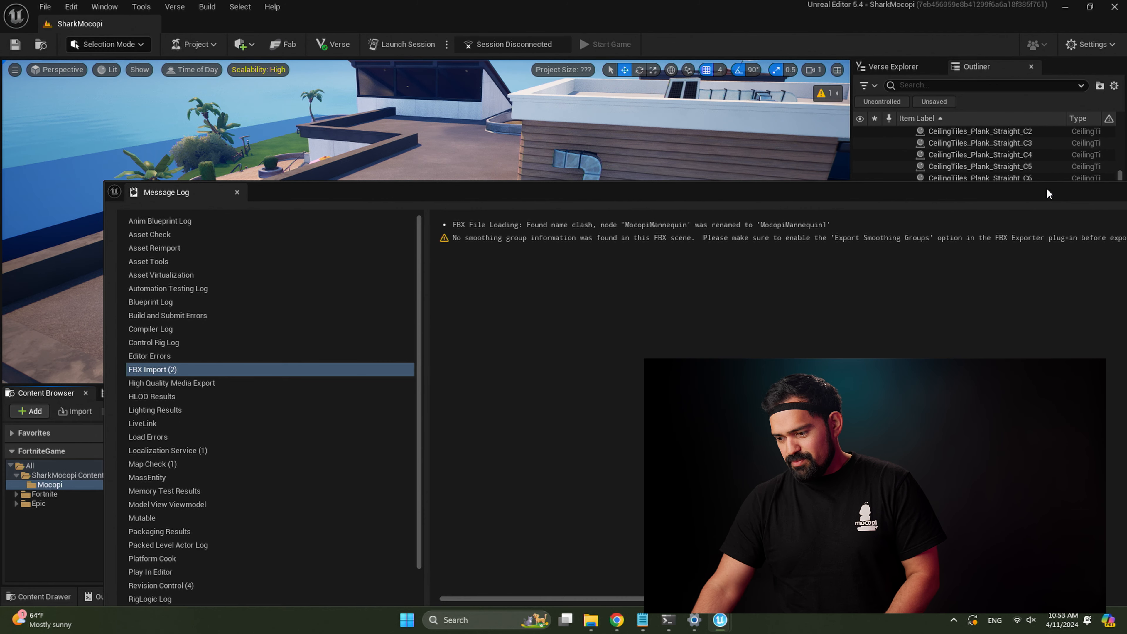
drag(792, 191, 536, 212)
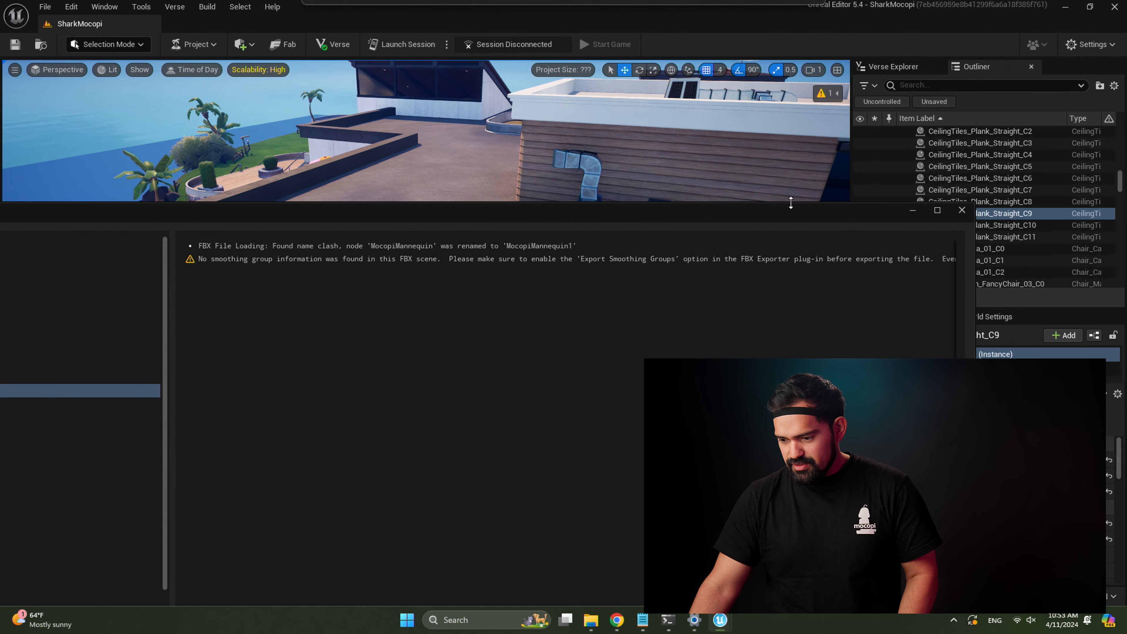
click(961, 211)
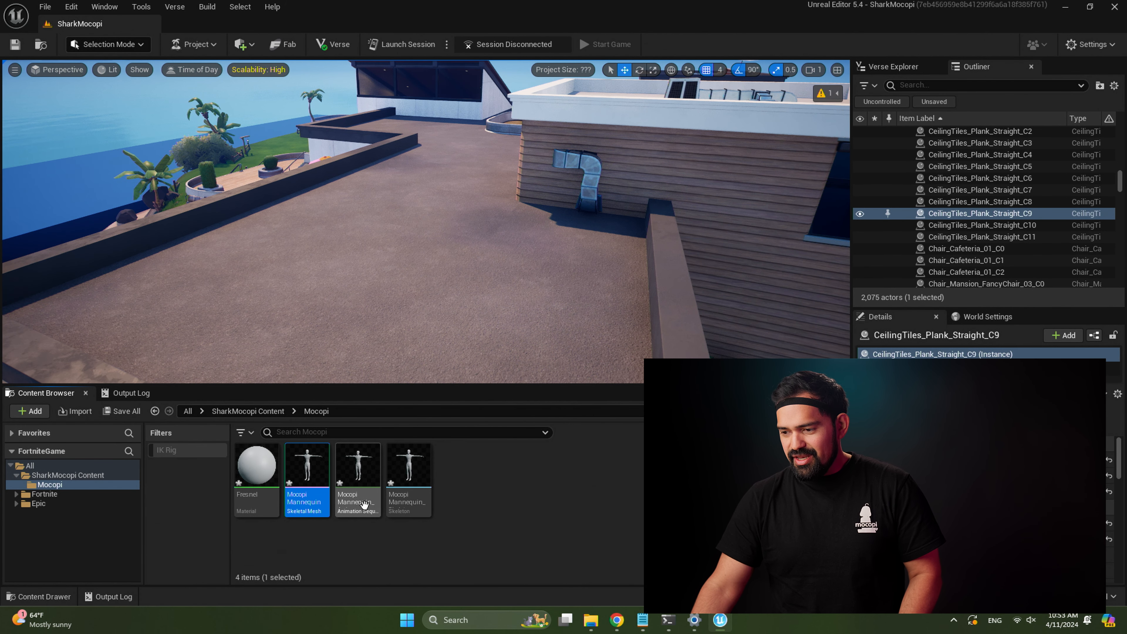
Step: Create an IK Rig from the MocopiMannequin skeletal mesh
right_click(311, 487)
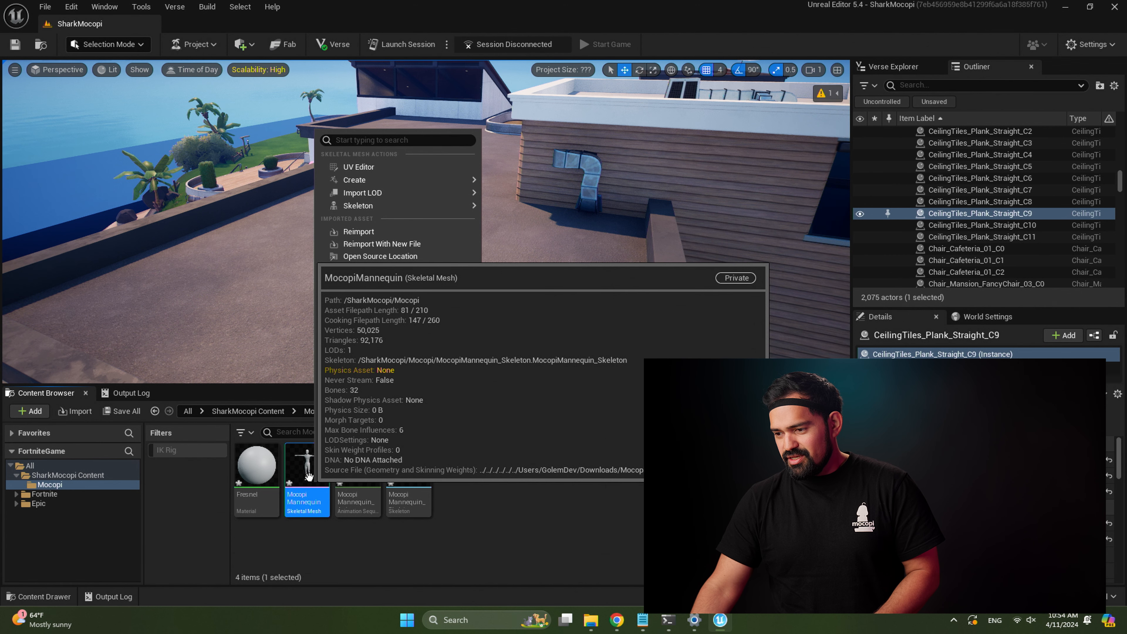
mouse_move(426, 179)
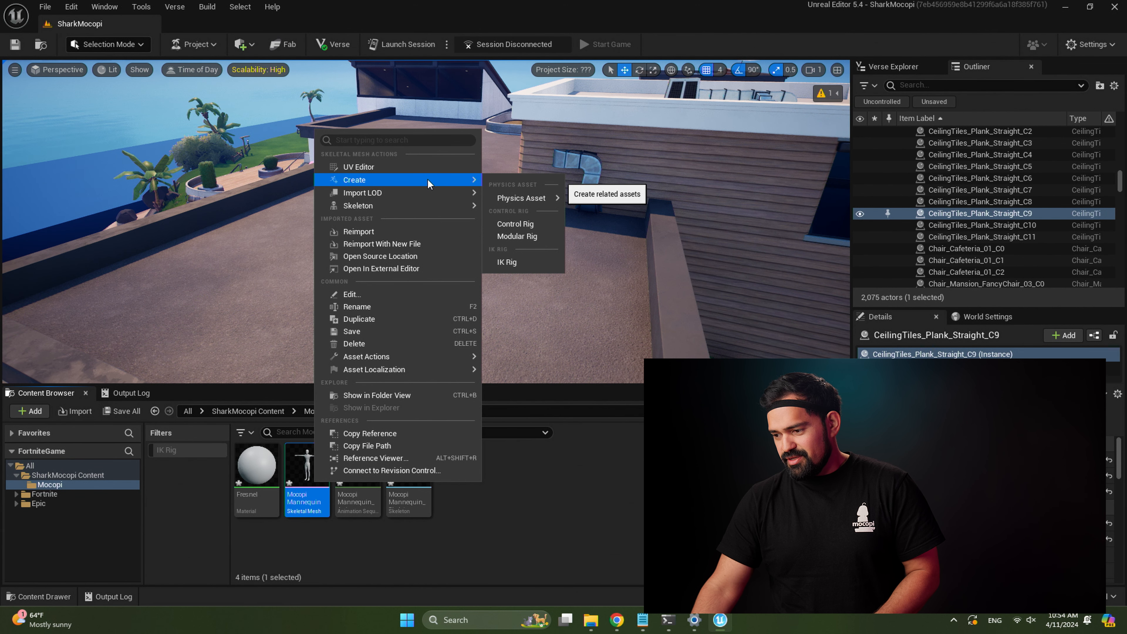
click(519, 260)
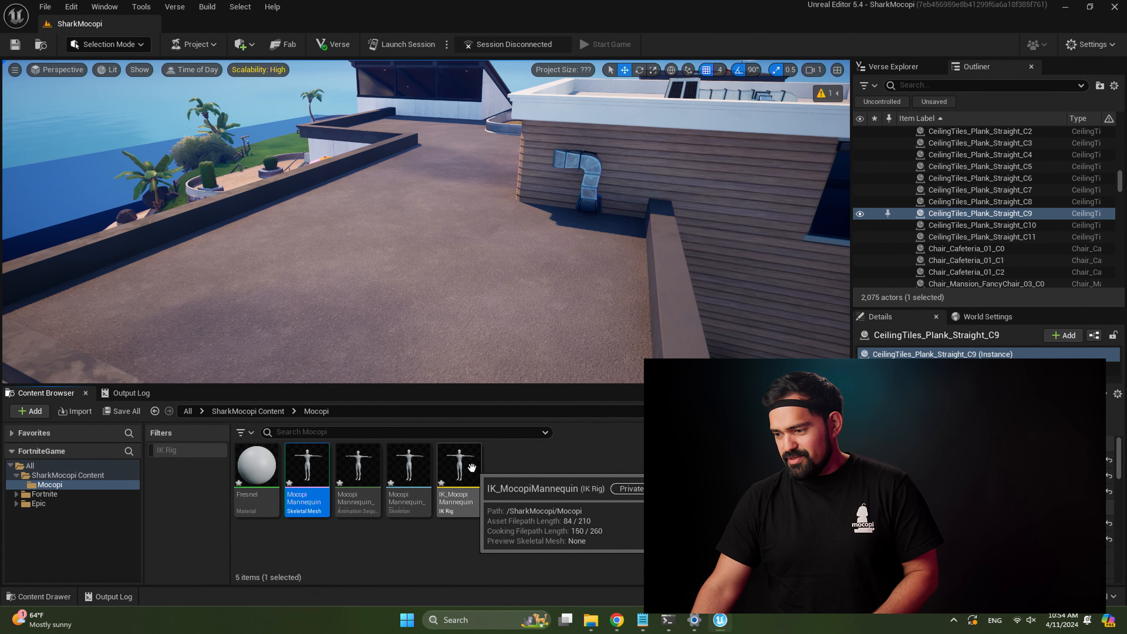
Step: Auto-create the retarget chains and full-body IK in the IK_MocopiMannequin rig, and save it
double_click(479, 463)
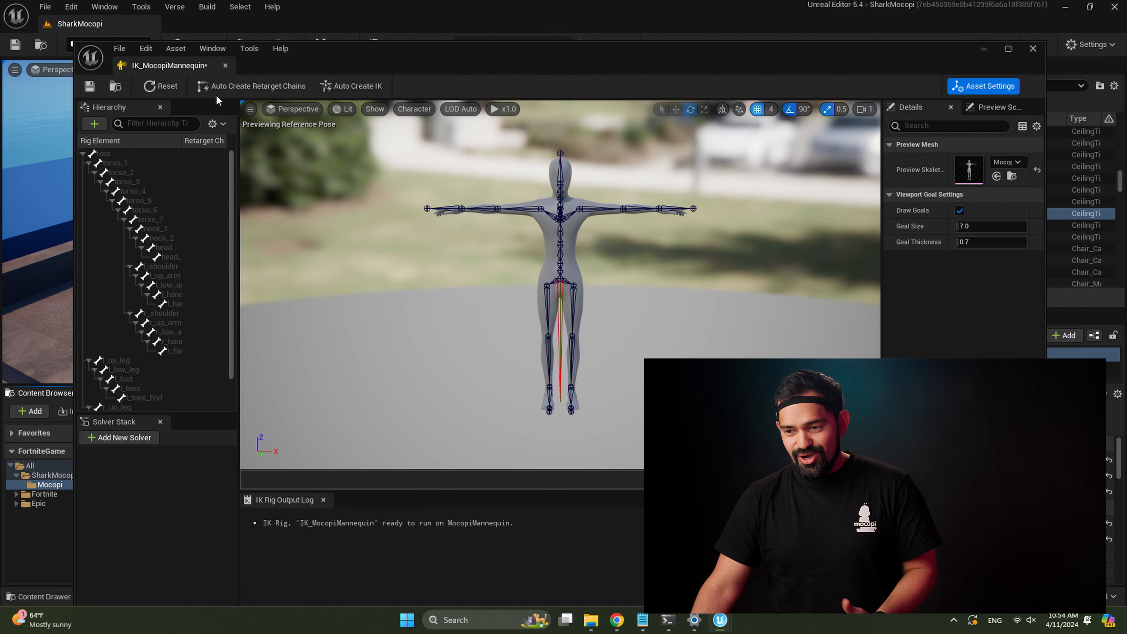
click(257, 86)
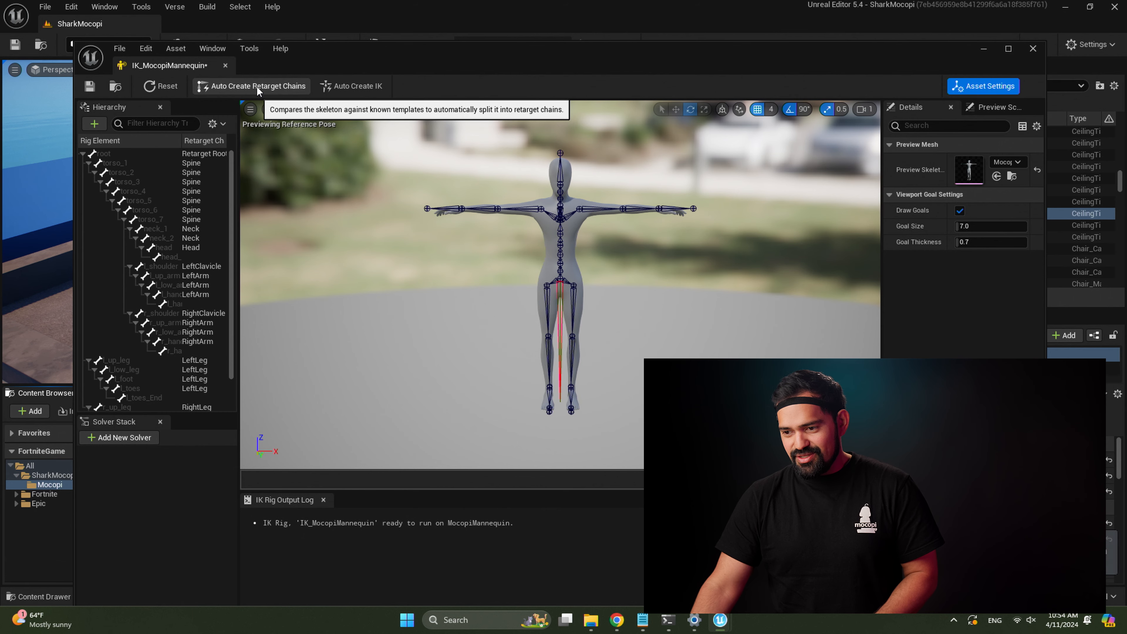
click(358, 86)
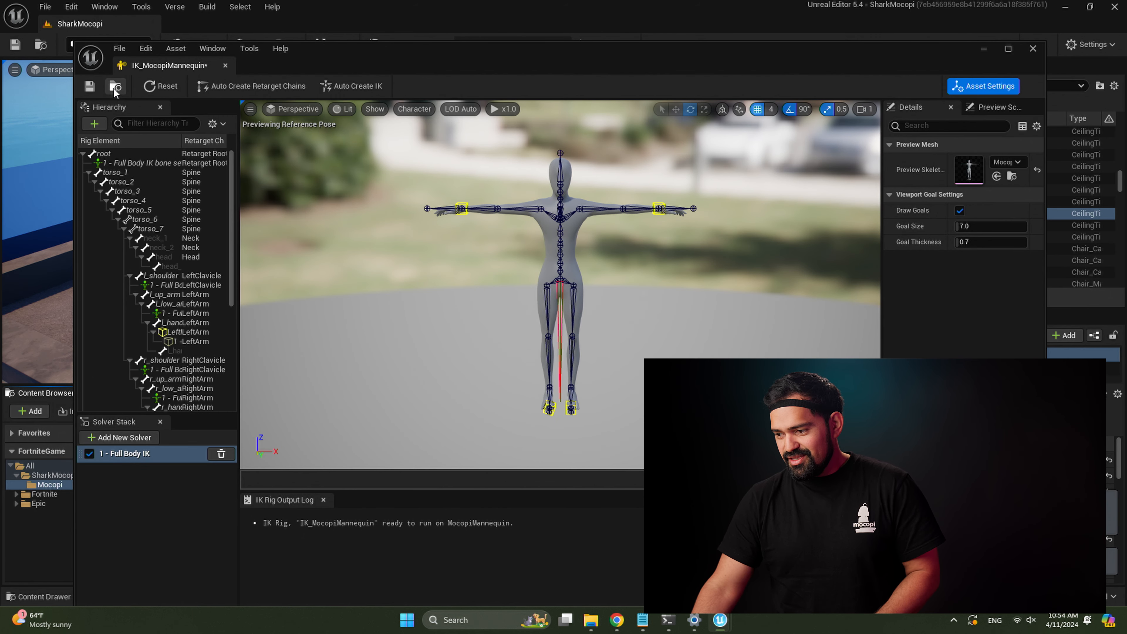
click(89, 86)
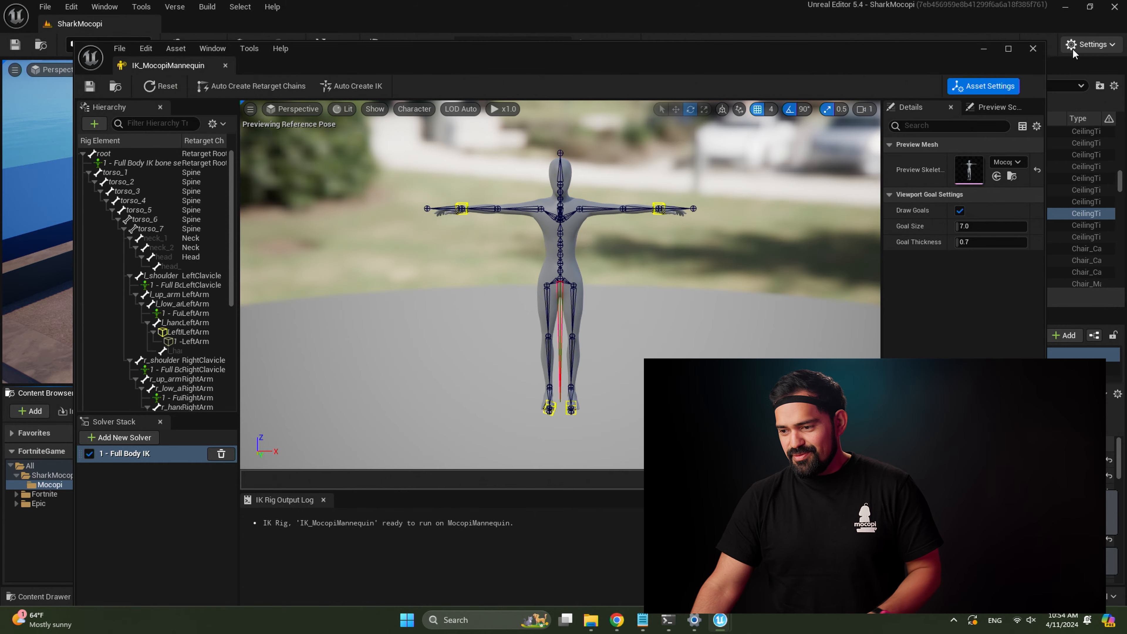
click(1032, 50)
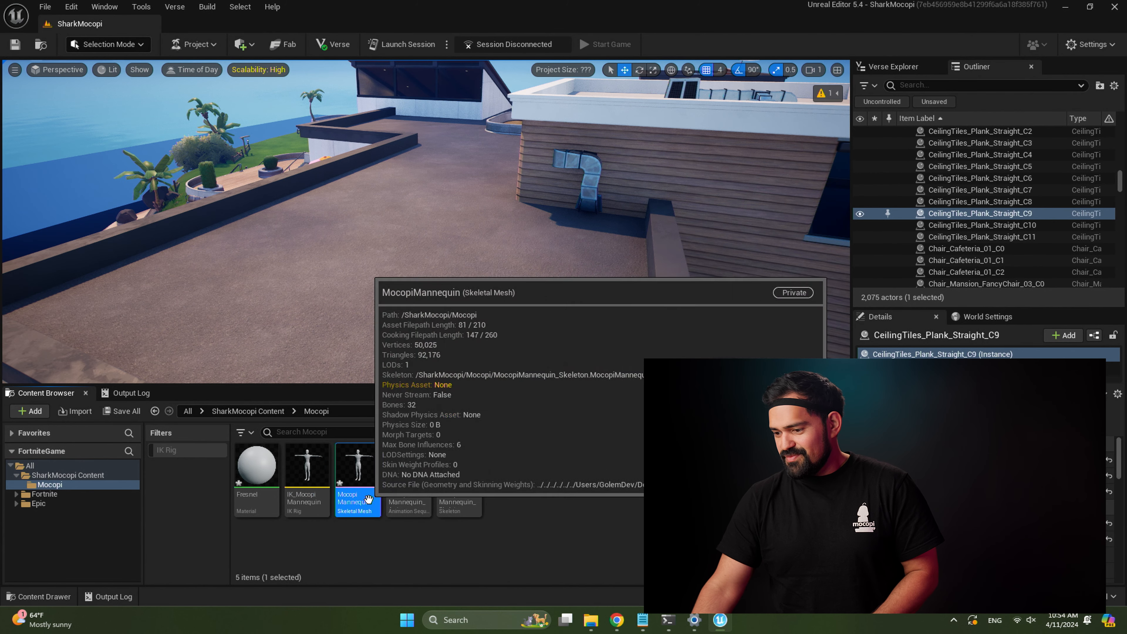
Step: Place the MocopiMannequin skeletal mesh in the level on the open rooftop floor
drag(365, 487, 363, 332)
right_drag(414, 335, 370, 321)
mouse_move(487, 317)
right_down()
mouse_move(491, 328)
mouse_move(475, 316)
mouse_move(488, 316)
right_up()
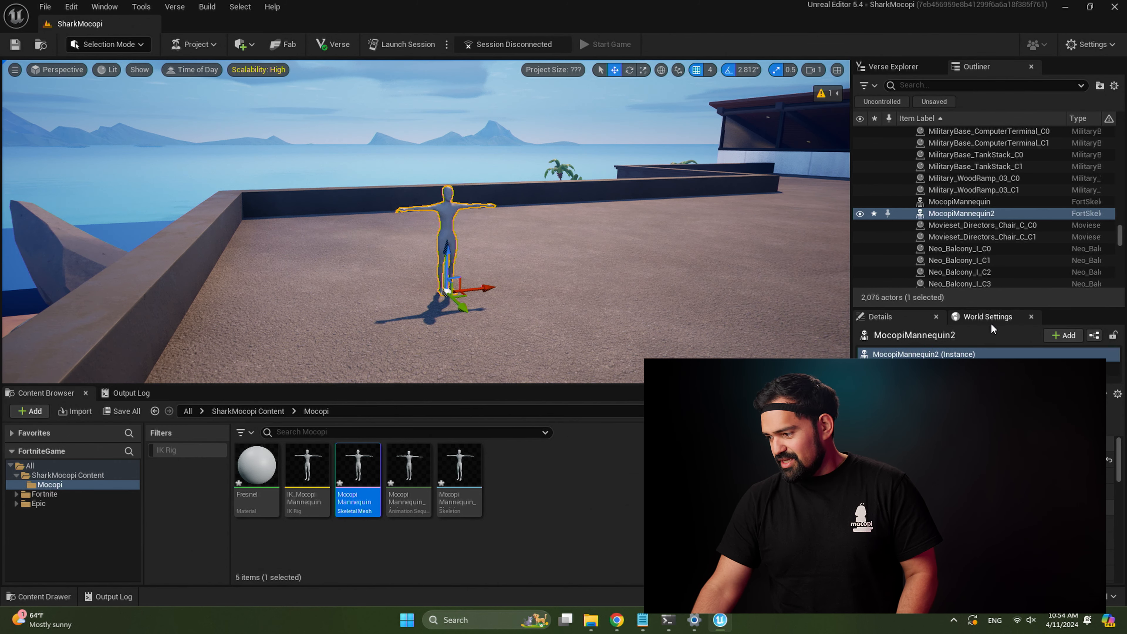
Step: Add a Performer component to the placed MocopiMannequin2 actor
click(1067, 336)
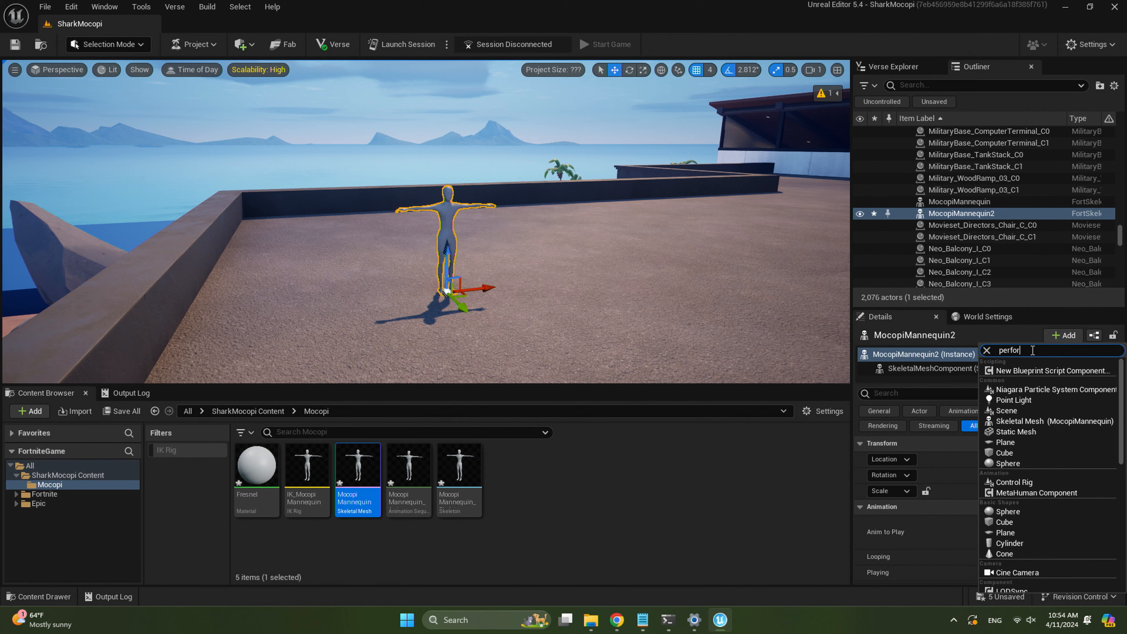
click(1031, 371)
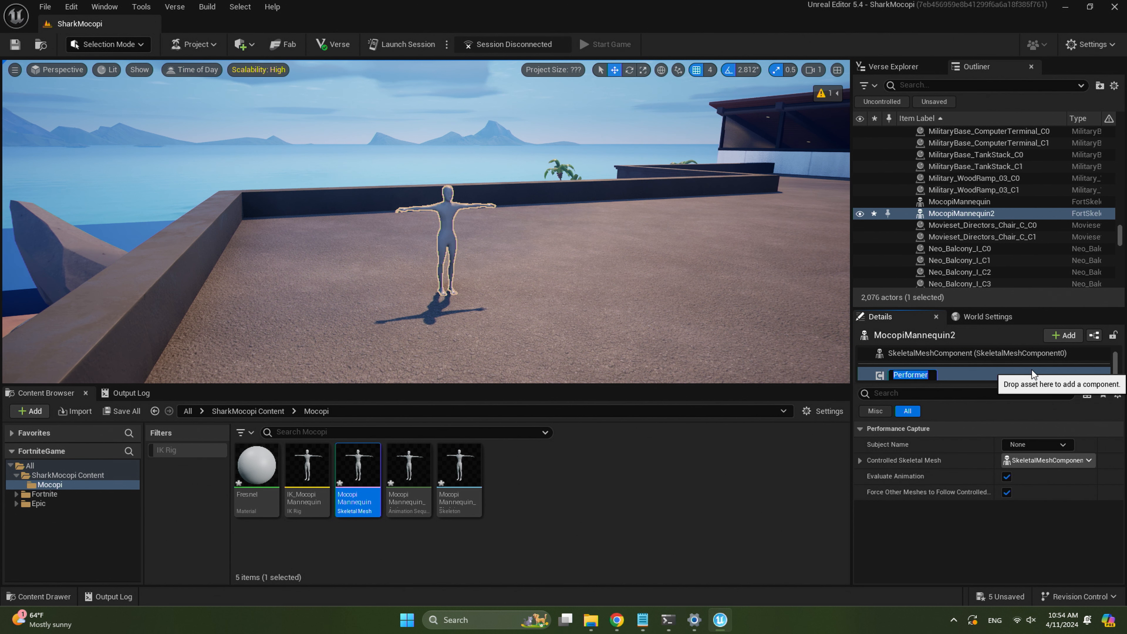
click(696, 342)
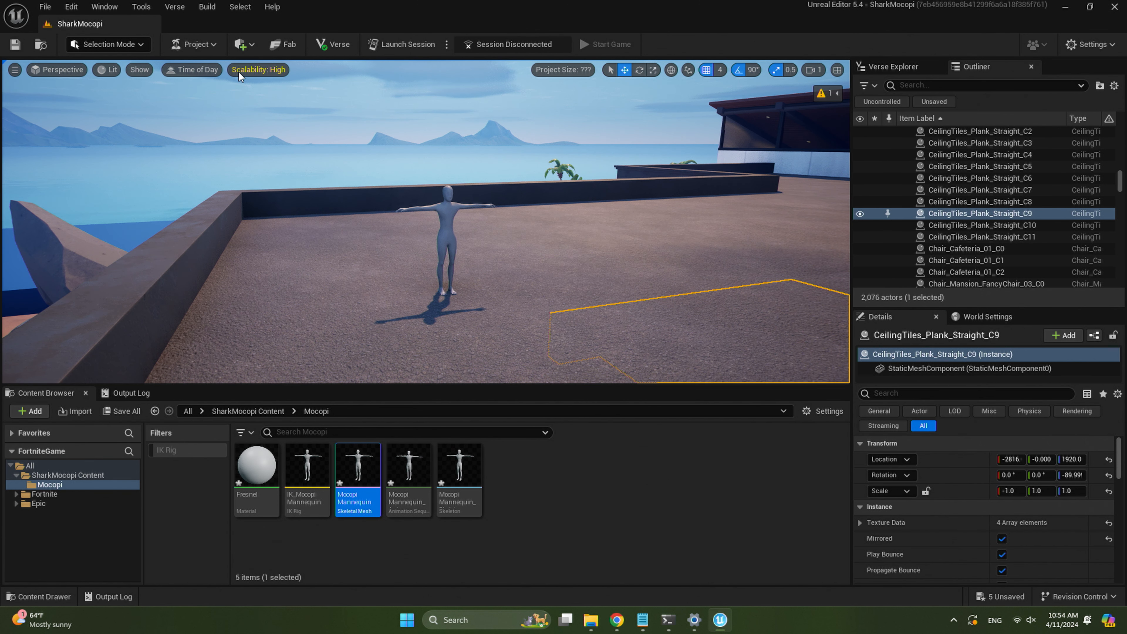
Step: Launch LiveLink Hub and create a Mocopi LiveLink source on port 12351 with the subject name MocopiSkeleton
click(143, 12)
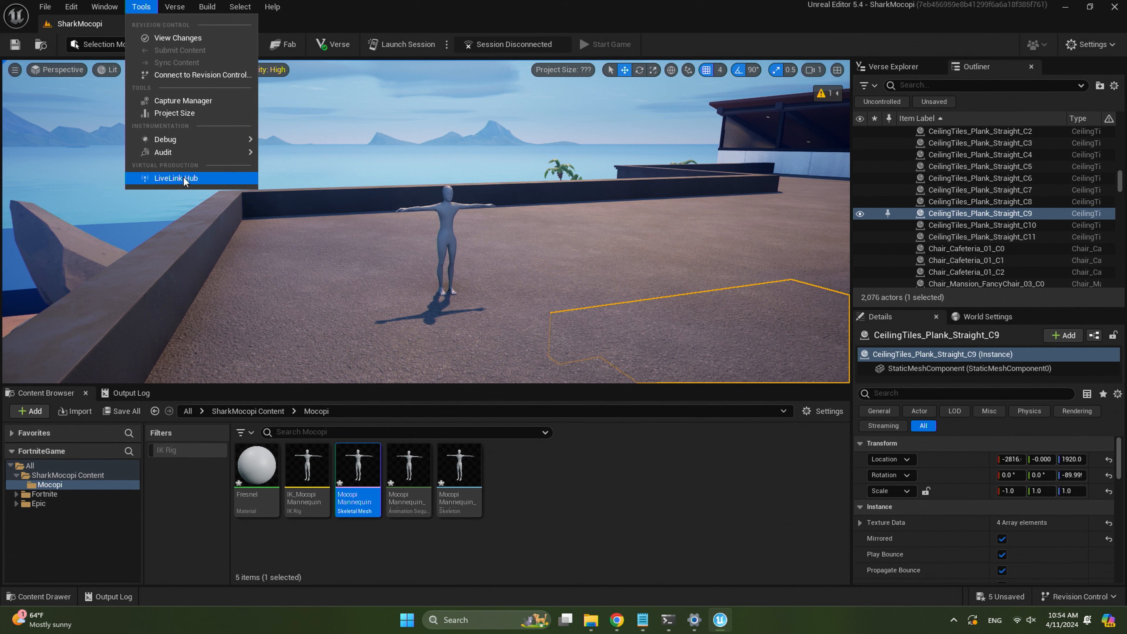
click(161, 179)
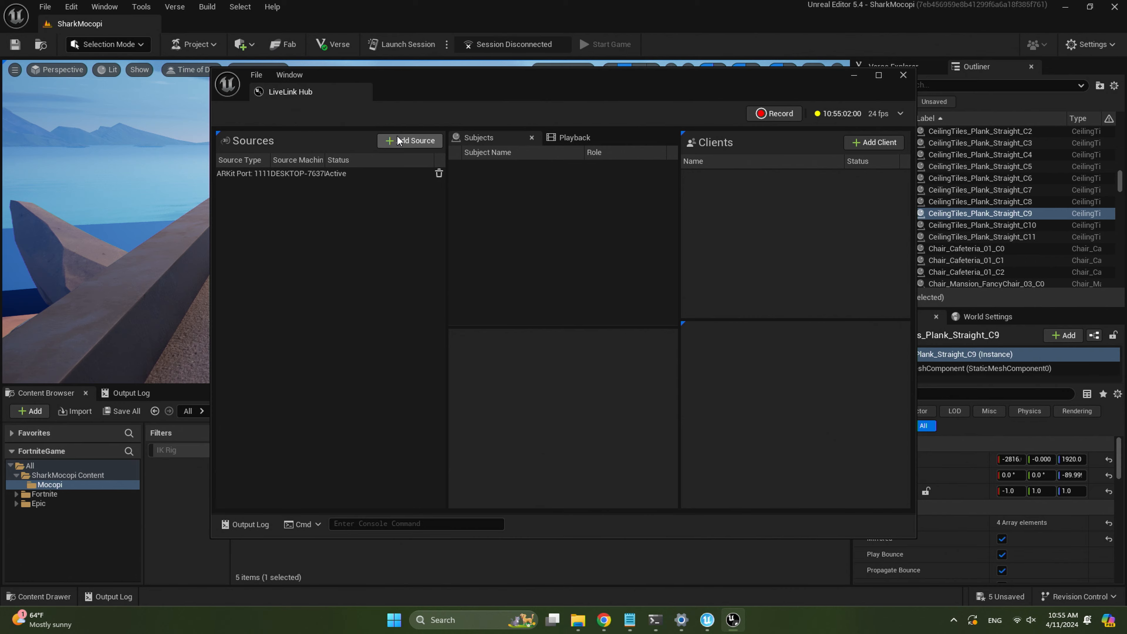
click(412, 140)
mouse_move(421, 213)
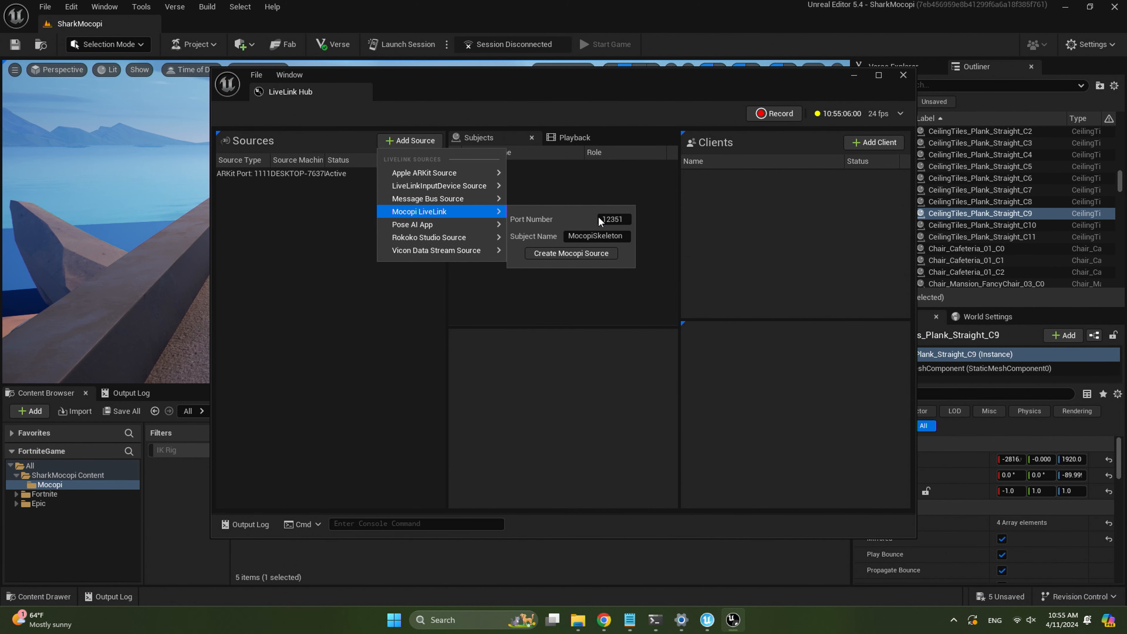
click(589, 252)
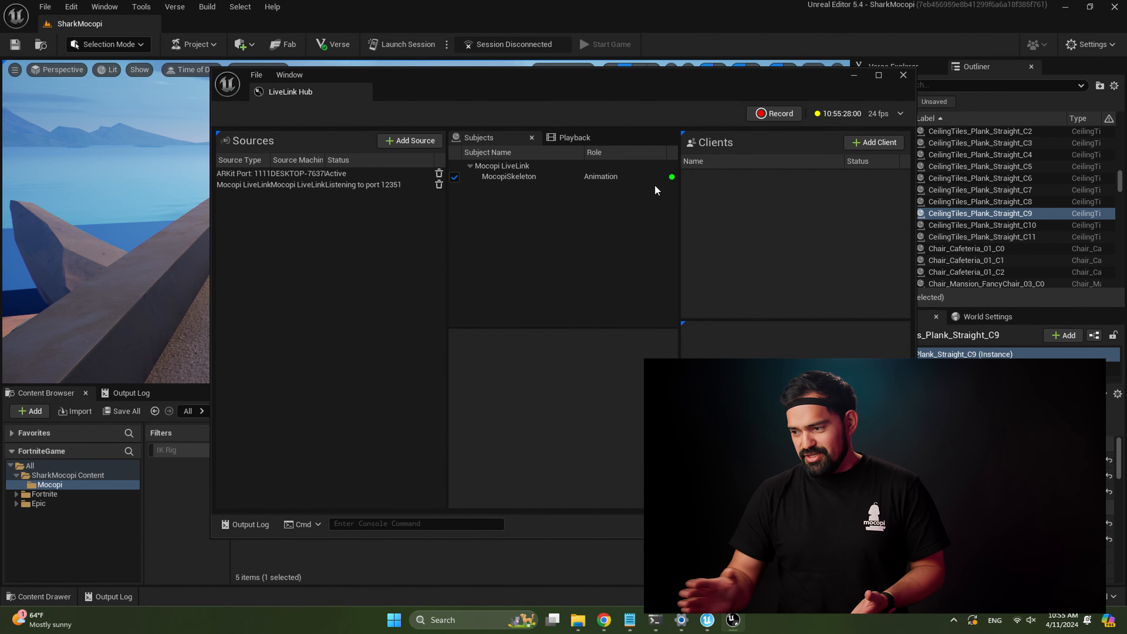
click(853, 75)
Step: Set the subject name of the MocopiMannequin2 actor's Performer component to MocopiSkeleton
click(446, 266)
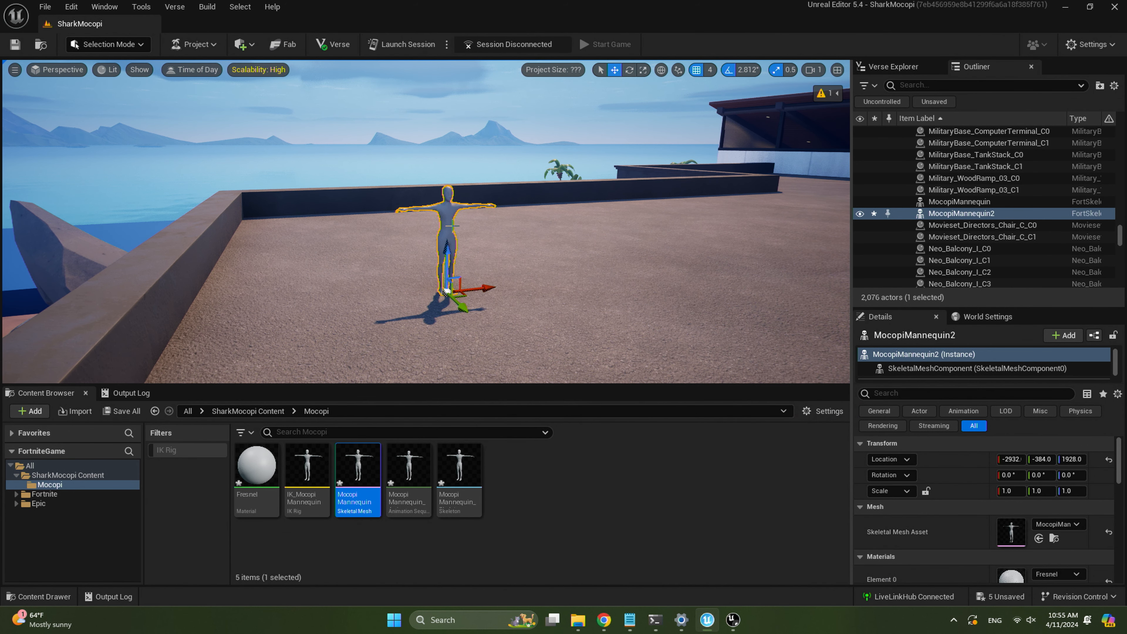
scroll(950, 355, down, 1)
click(925, 373)
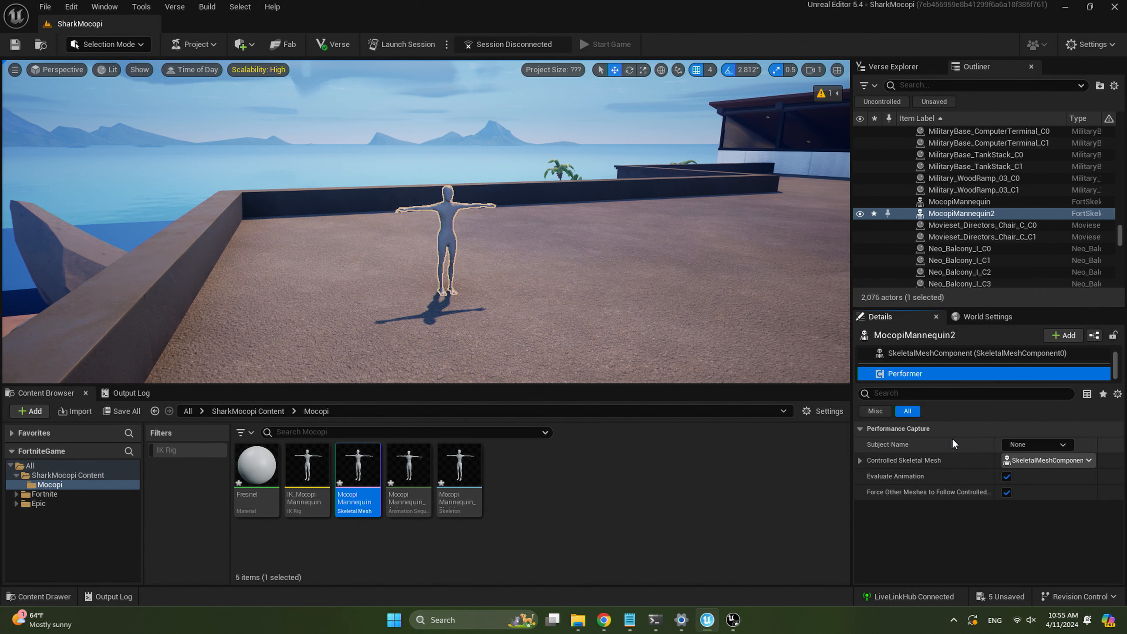
click(1067, 445)
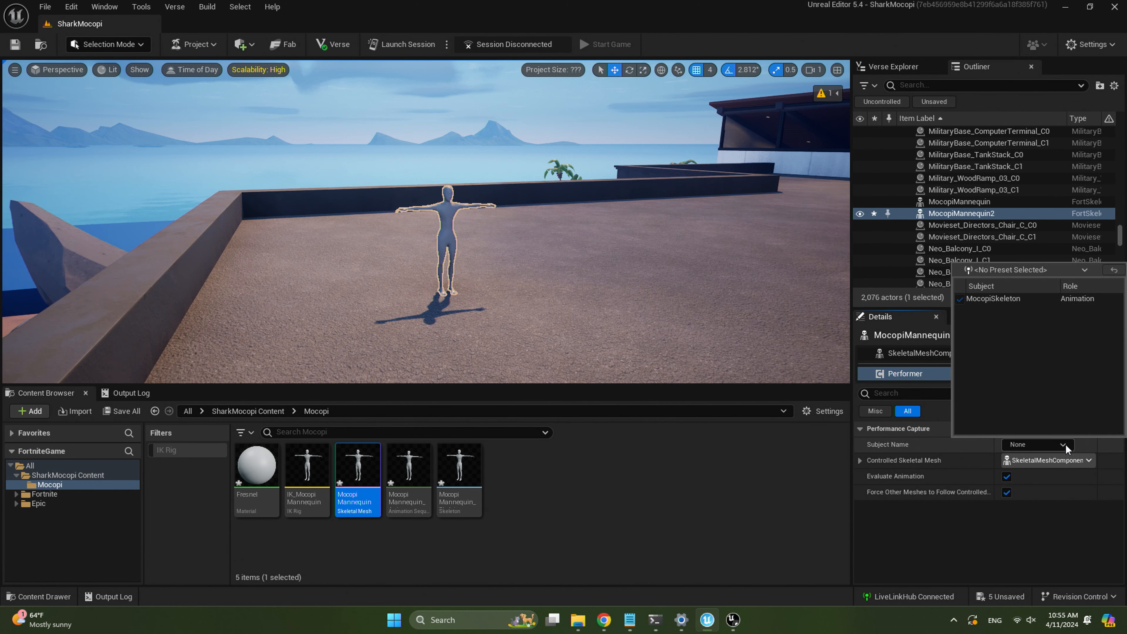
click(1013, 301)
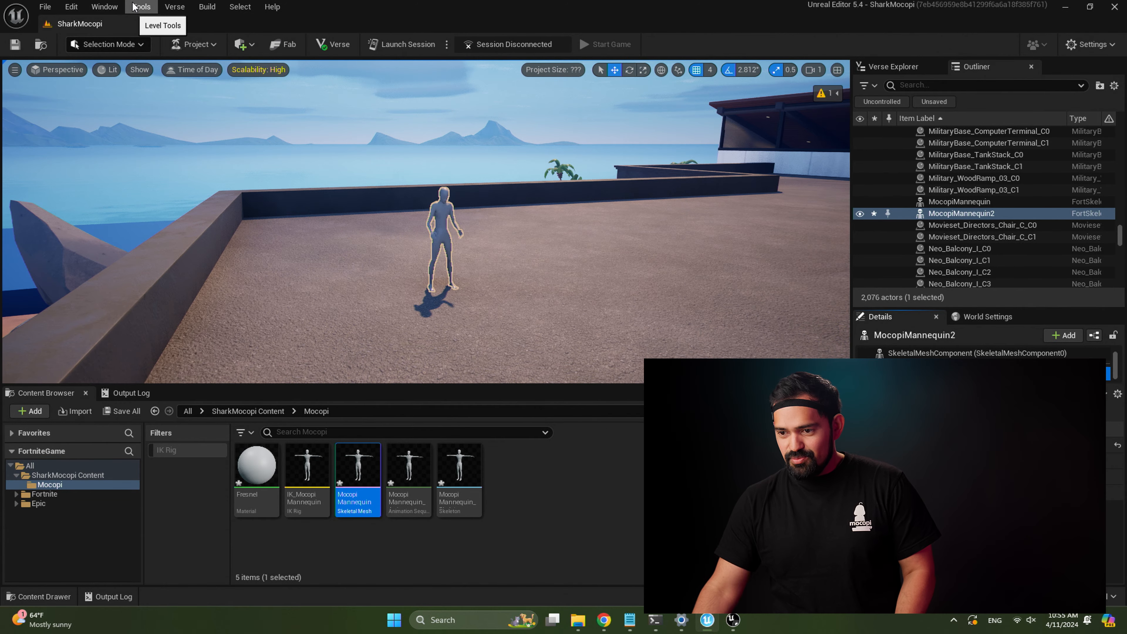
Step: Open the MetaHuman Importer and move its window fully into view
click(133, 6)
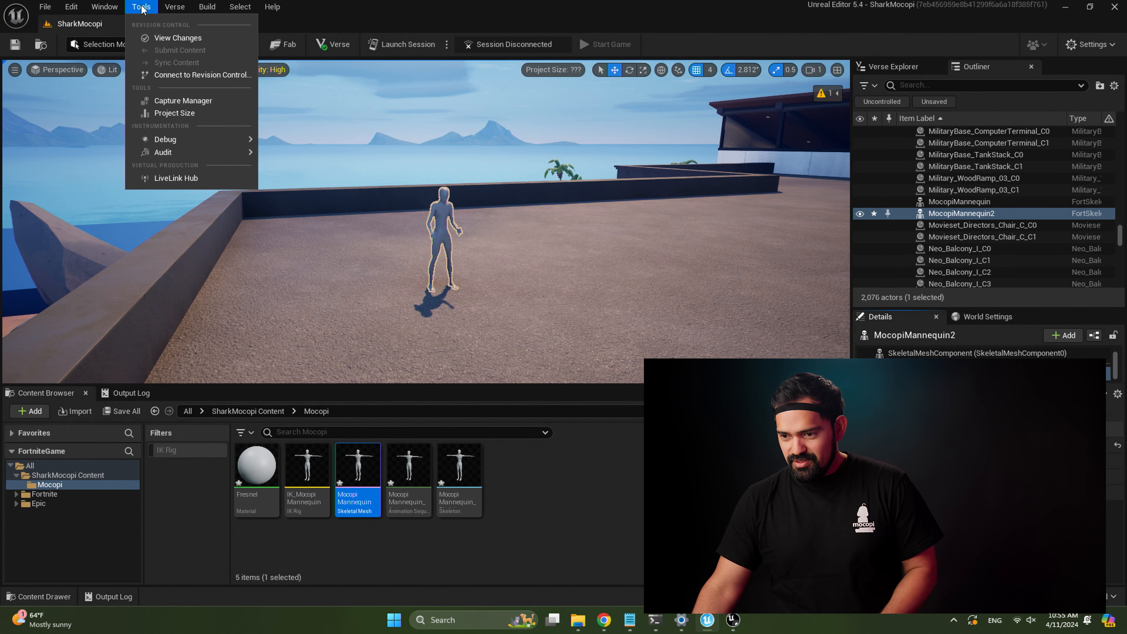
mouse_move(107, 7)
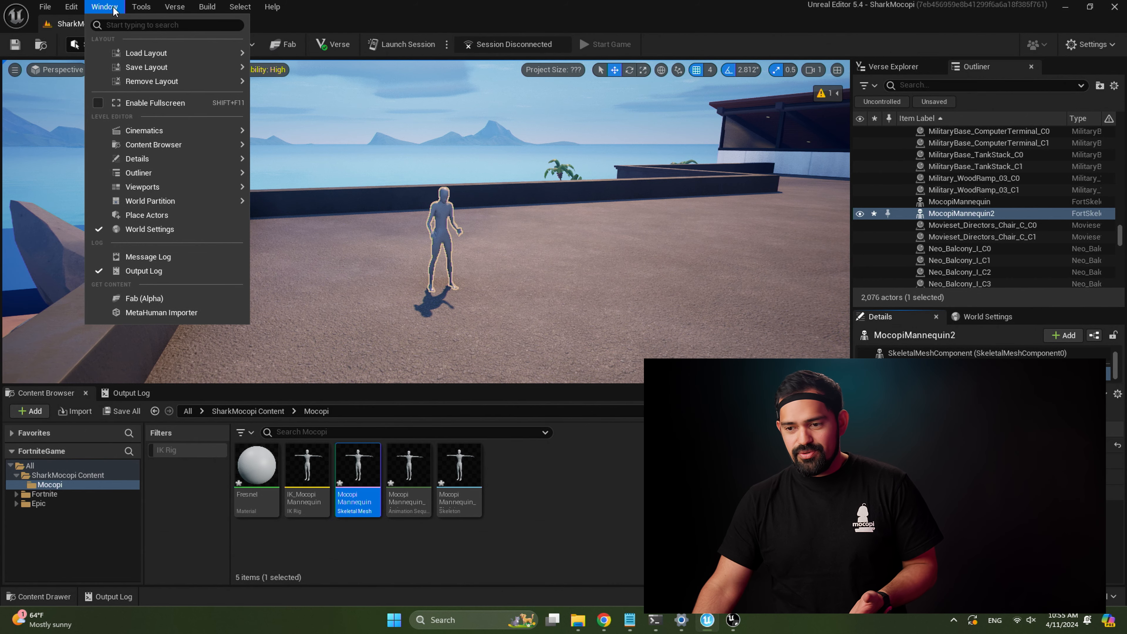
click(165, 313)
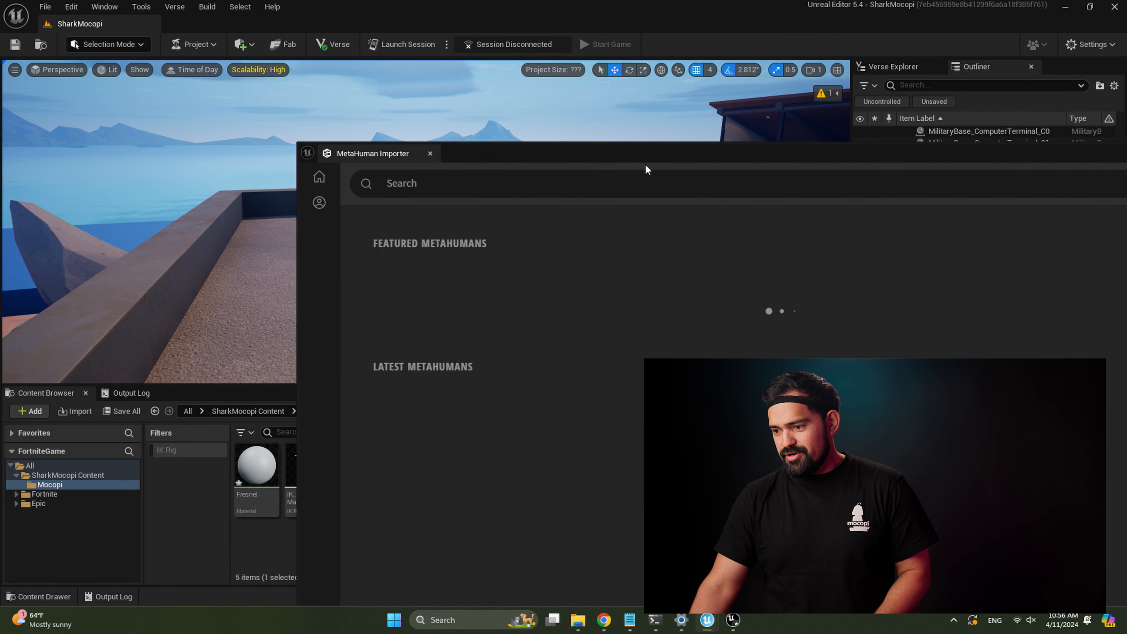
drag(645, 168, 430, 80)
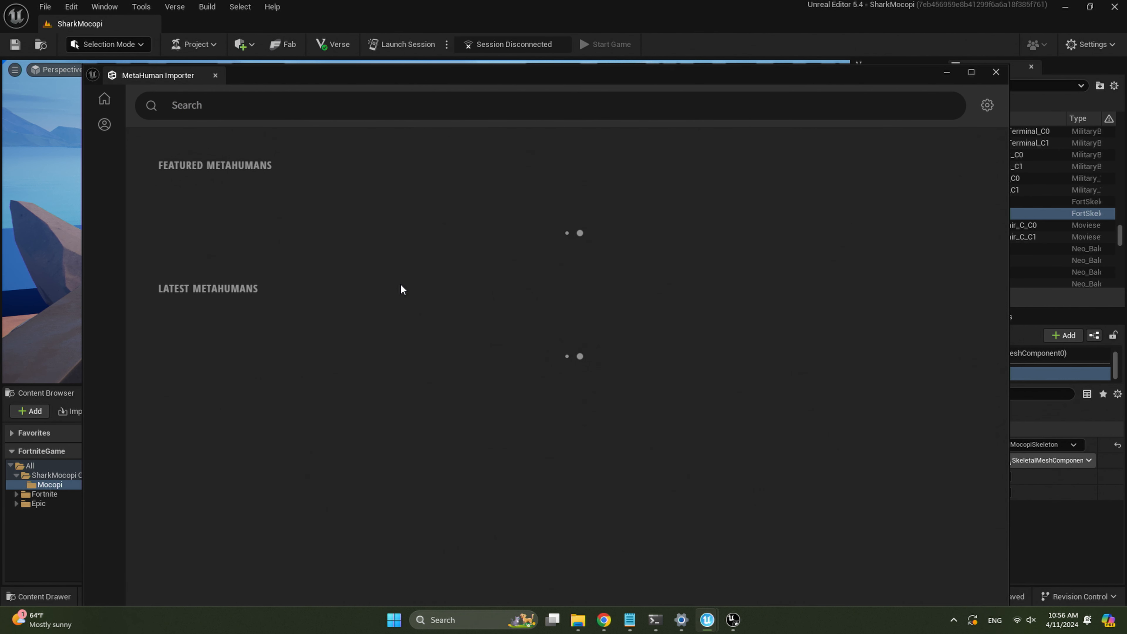
Step: Add the Emanuel MetaHuman preset to the project at Highest Quality
scroll(459, 291, down, 5)
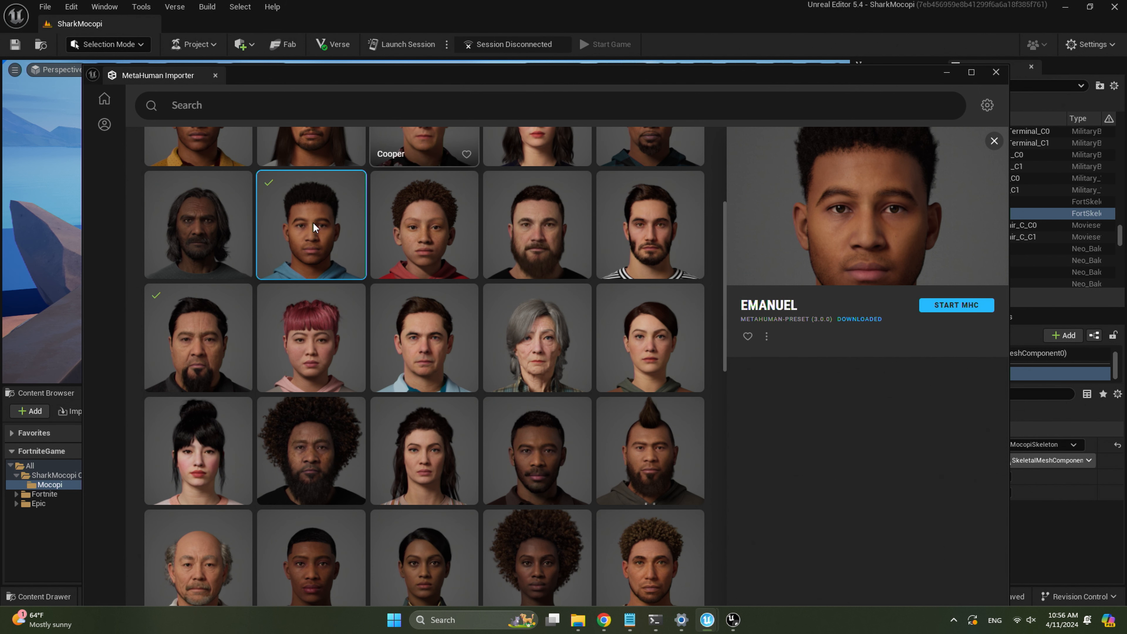
mouse_move(313, 226)
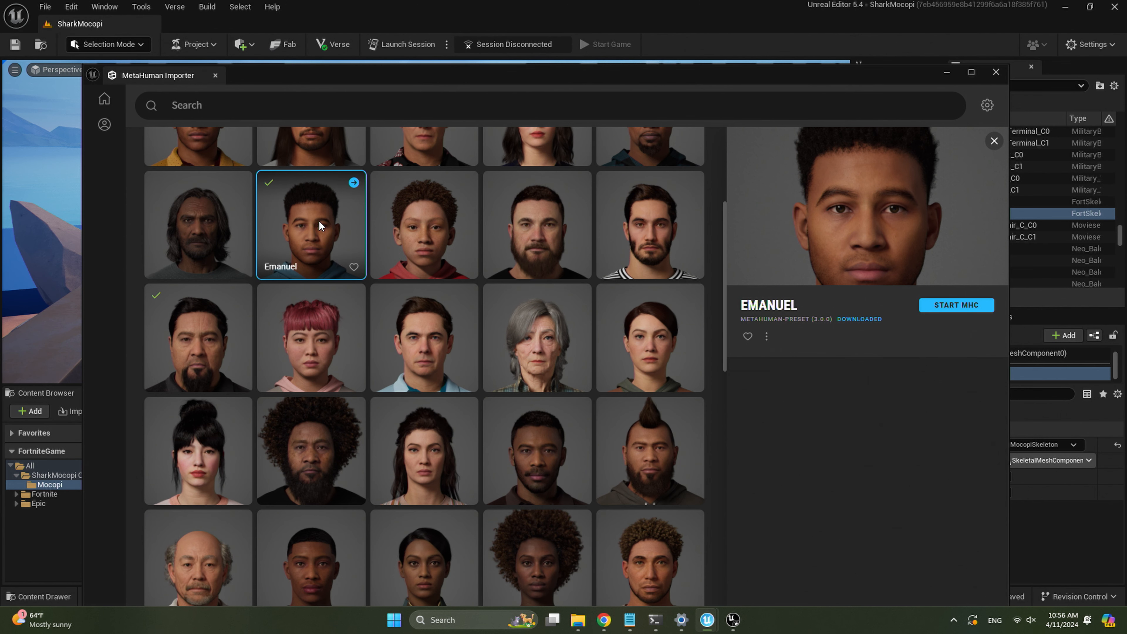
drag(709, 76, 690, 16)
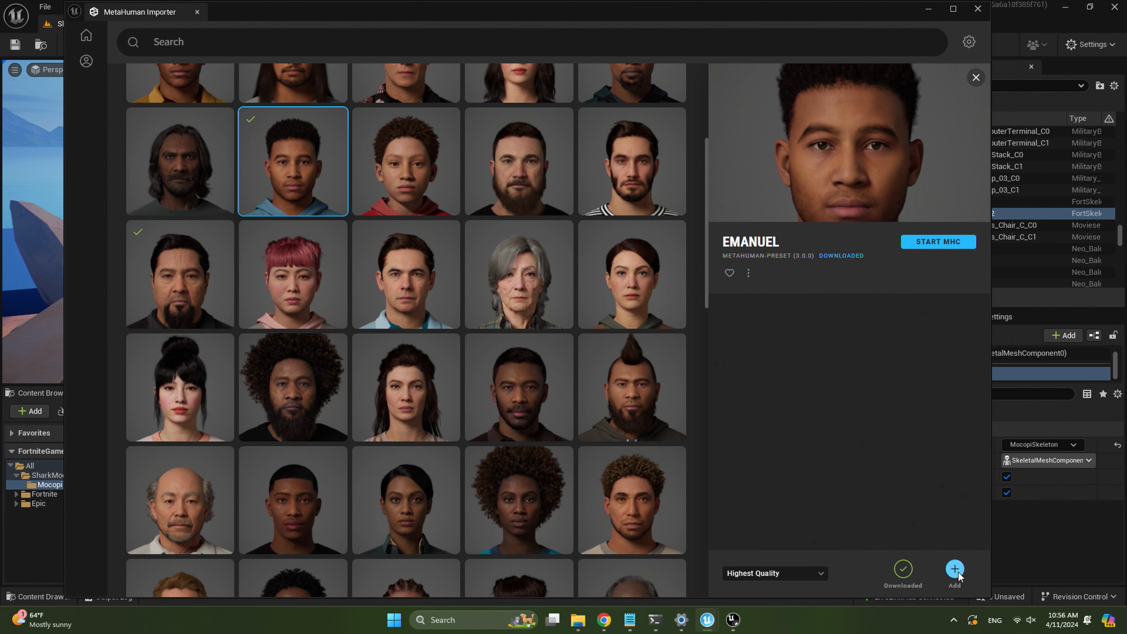
click(959, 573)
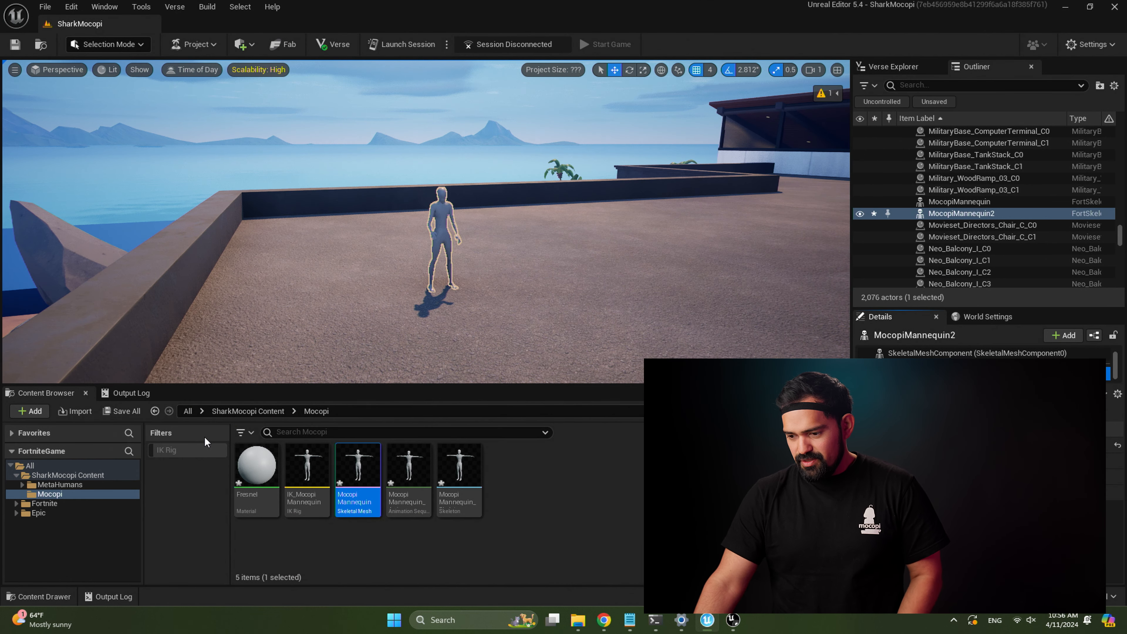
Step: Open the Emanuel folder inside the project's MetaHumans content folder
click(71, 473)
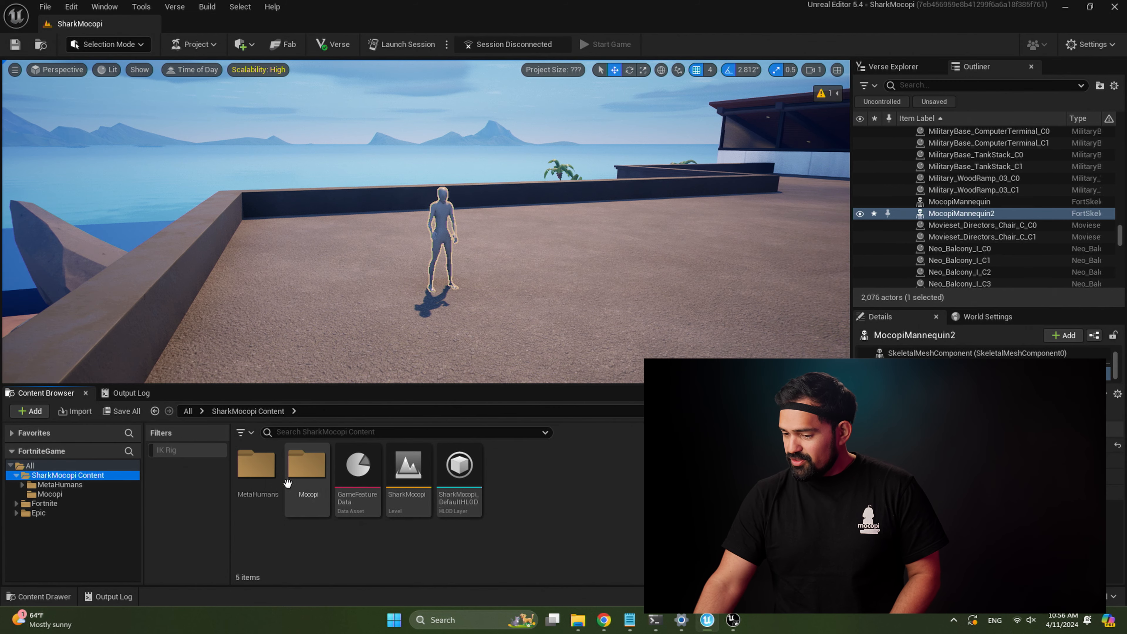
click(256, 472)
double_click(256, 472)
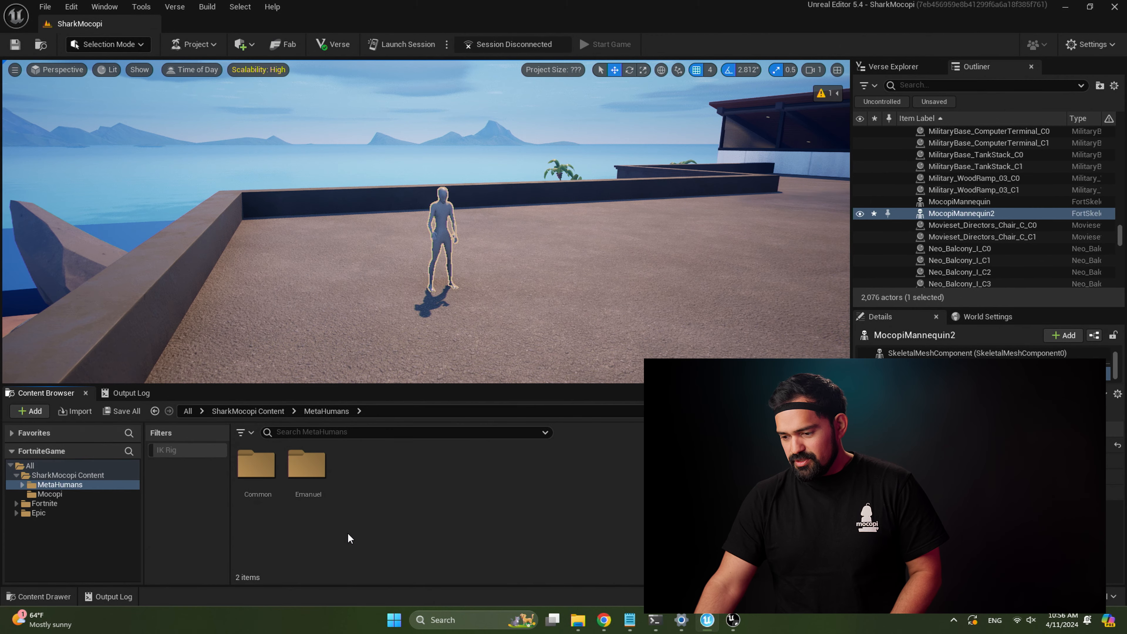
double_click(306, 466)
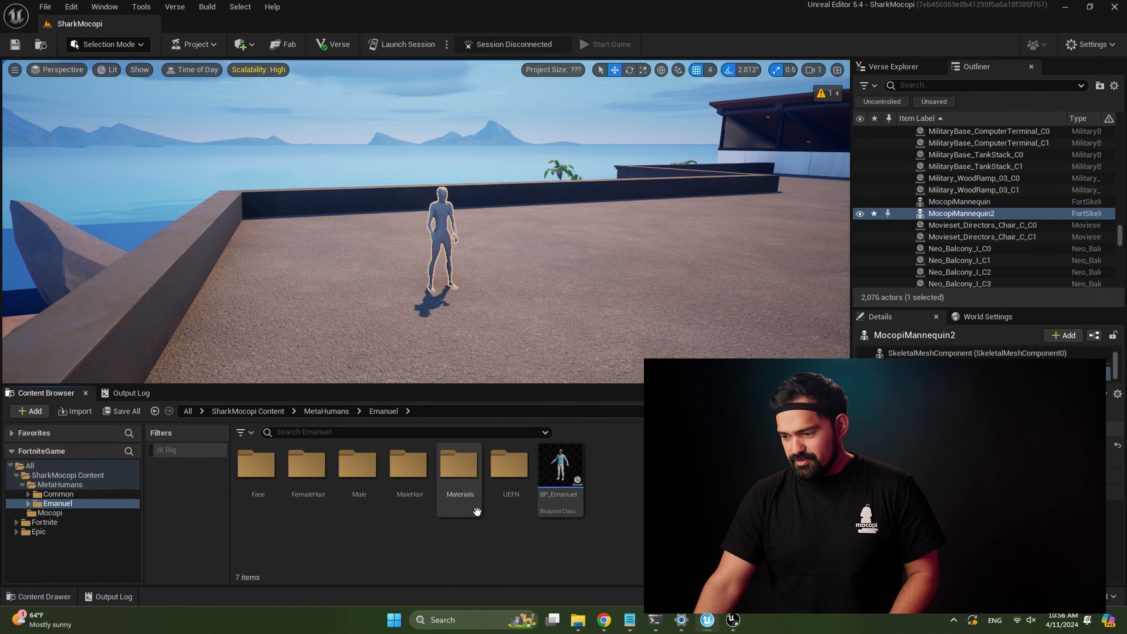
Step: Place the BP_Emanuel blueprint on the ground beside the mocopi mannequin and frame both characters
right_drag(452, 227, 481, 233)
key(w)
click(566, 456)
drag(565, 456, 442, 326)
key(d)
right_drag(584, 299, 552, 297)
key(w)
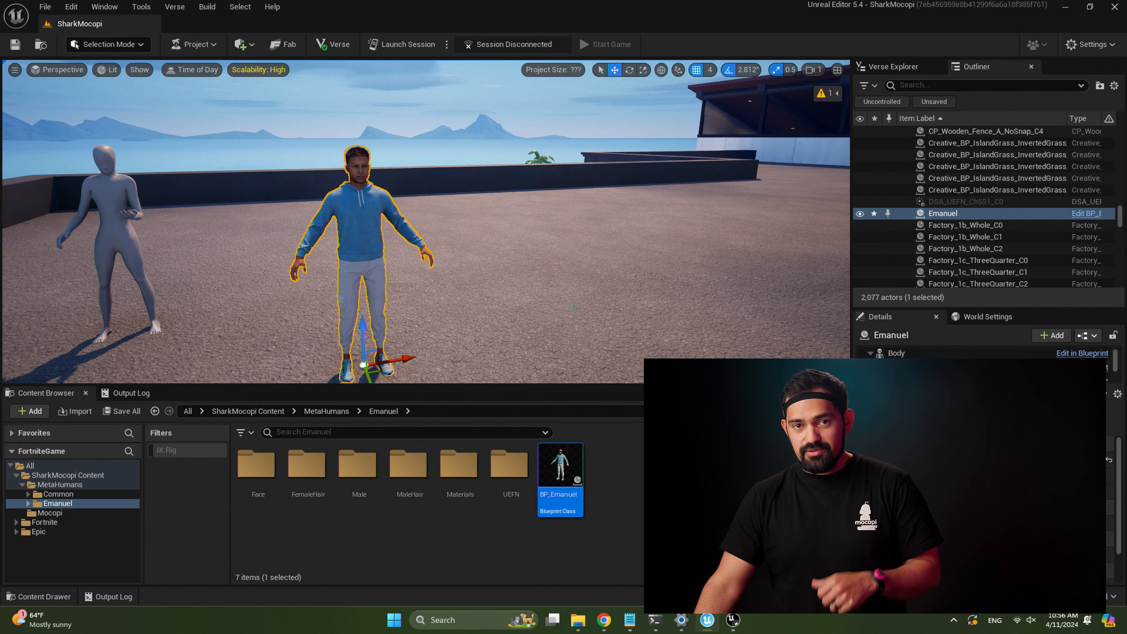
right_drag(575, 309, 619, 312)
right_drag(433, 240, 462, 244)
key(a)
key(s)
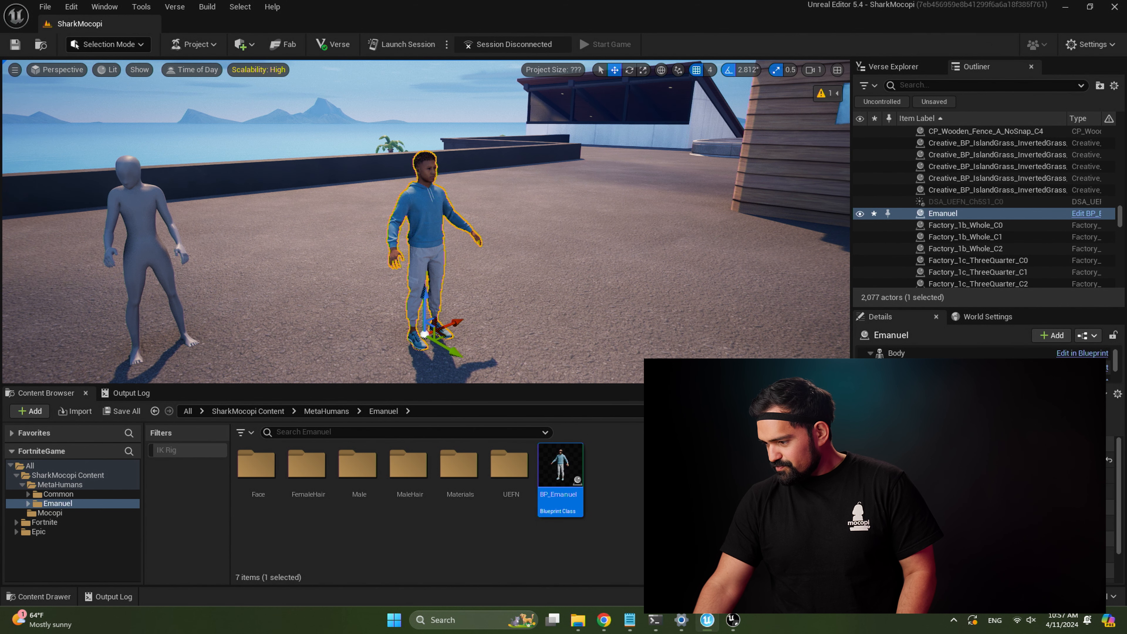
Step: Locate the skeletal mesh asset of Emanuel's Body component and create an IK Rig from m_med_nrw_body
click(900, 353)
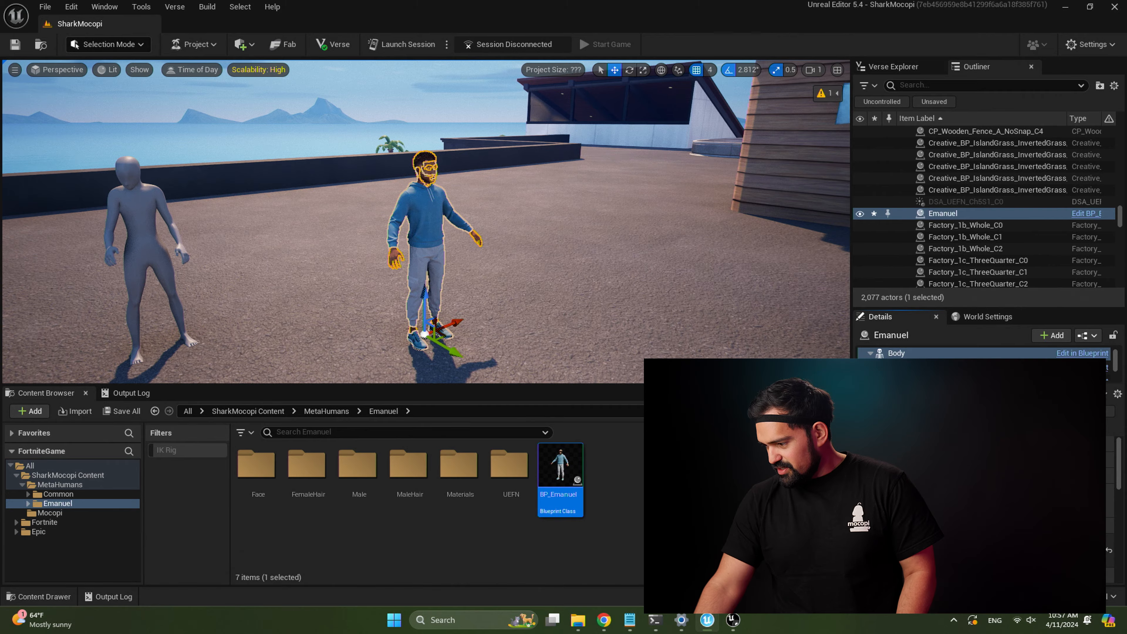
click(1016, 508)
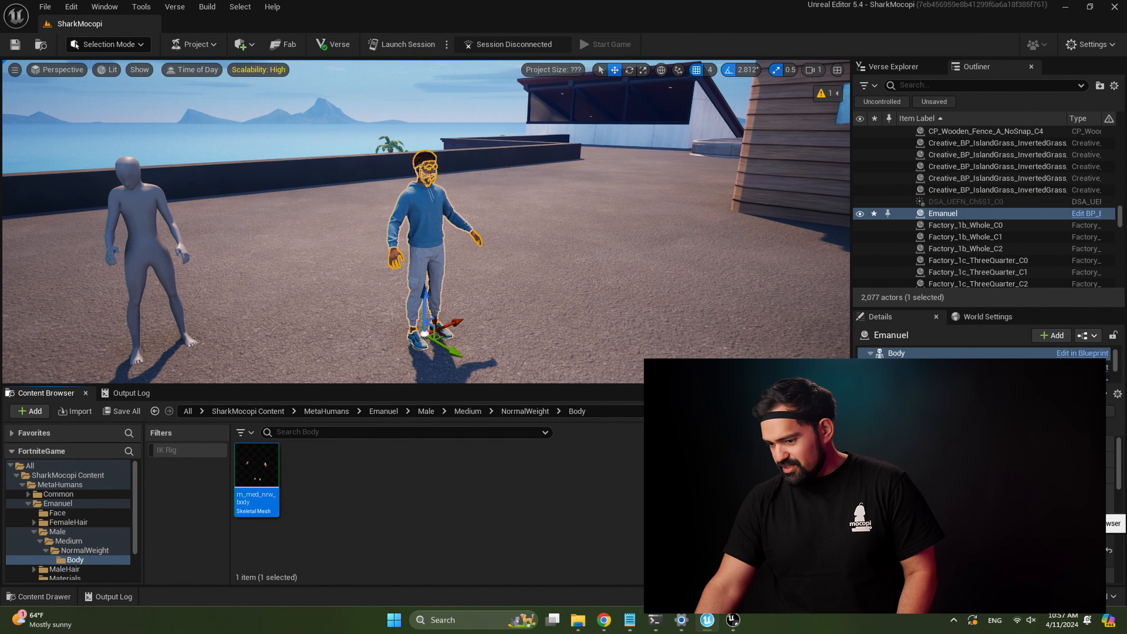
mouse_move(264, 481)
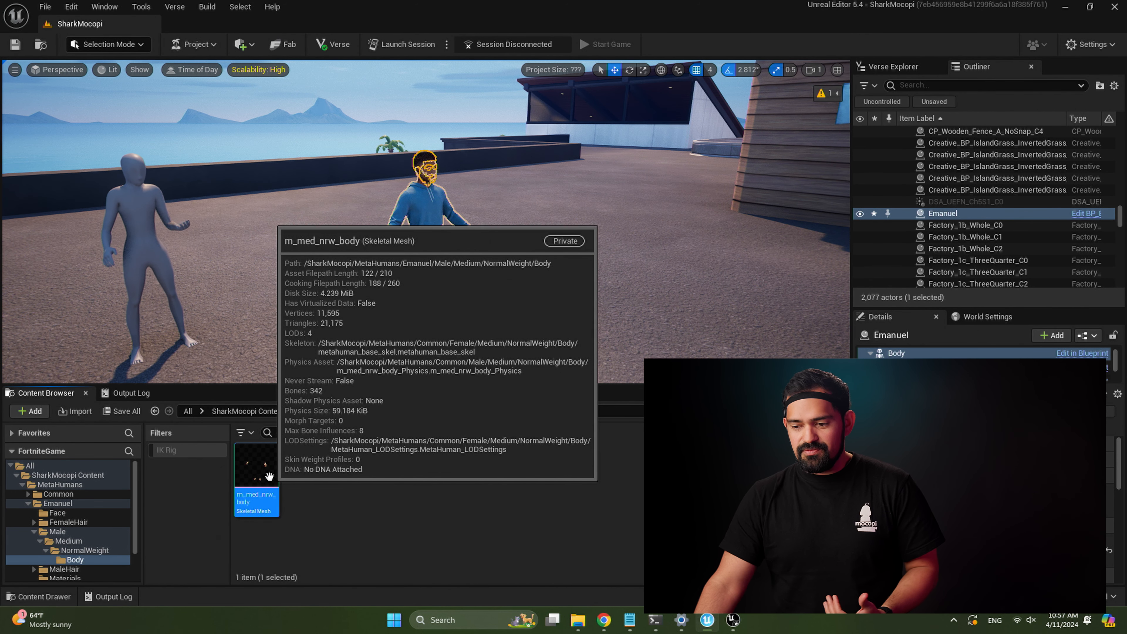
right_click(273, 482)
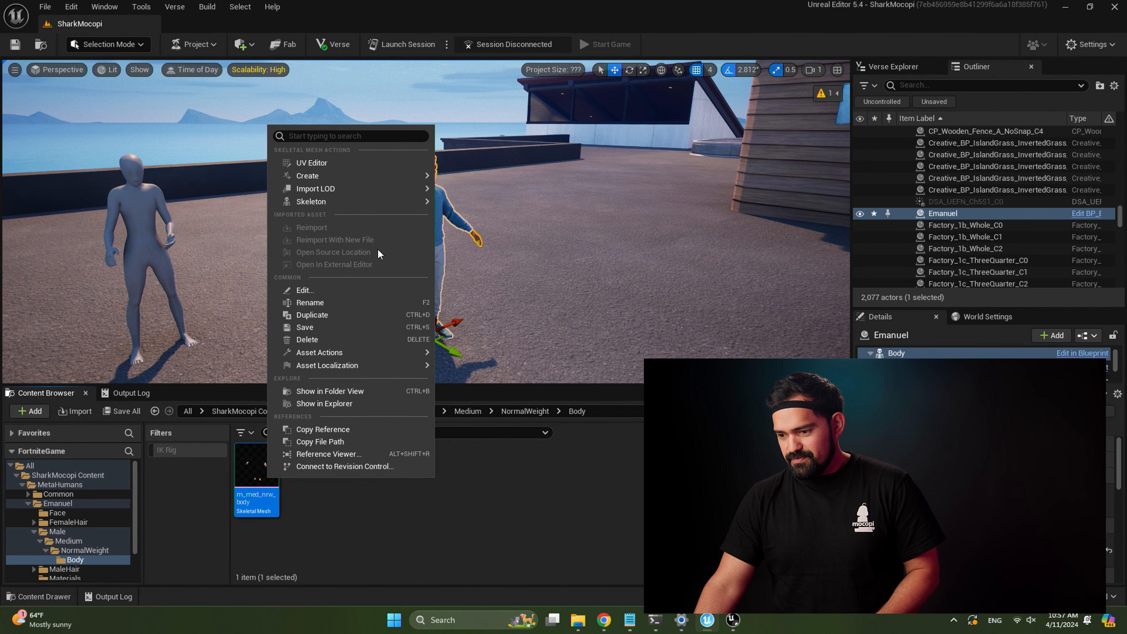
mouse_move(346, 175)
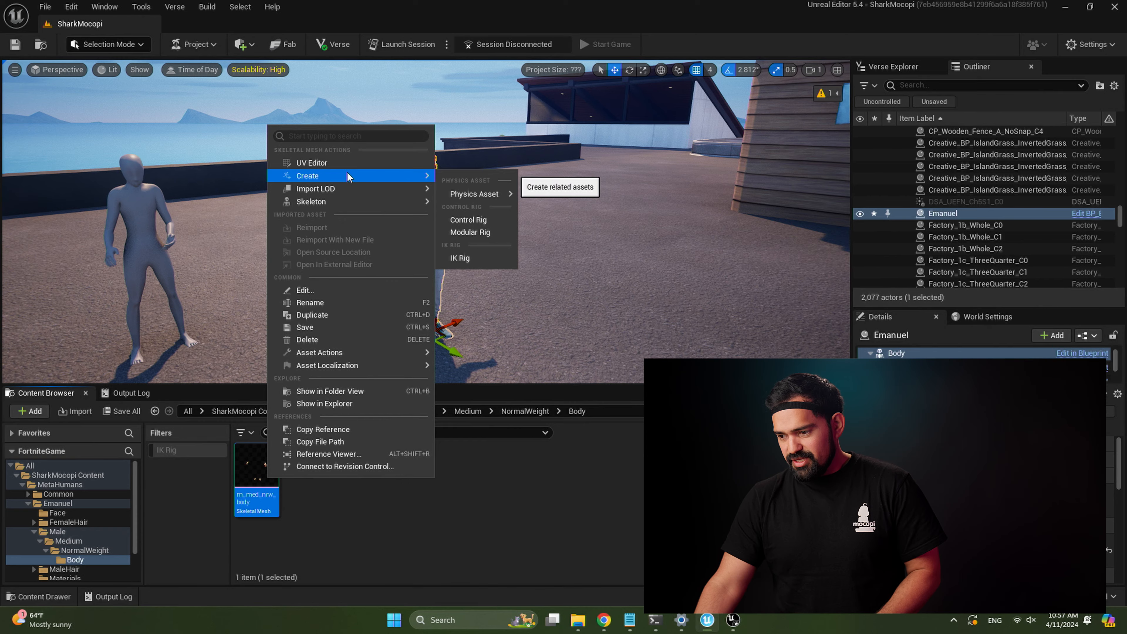
click(469, 256)
Step: Auto-create the retarget chains and full-body IK in the IK_m_med_nrw_body rig, then save and close it
double_click(321, 477)
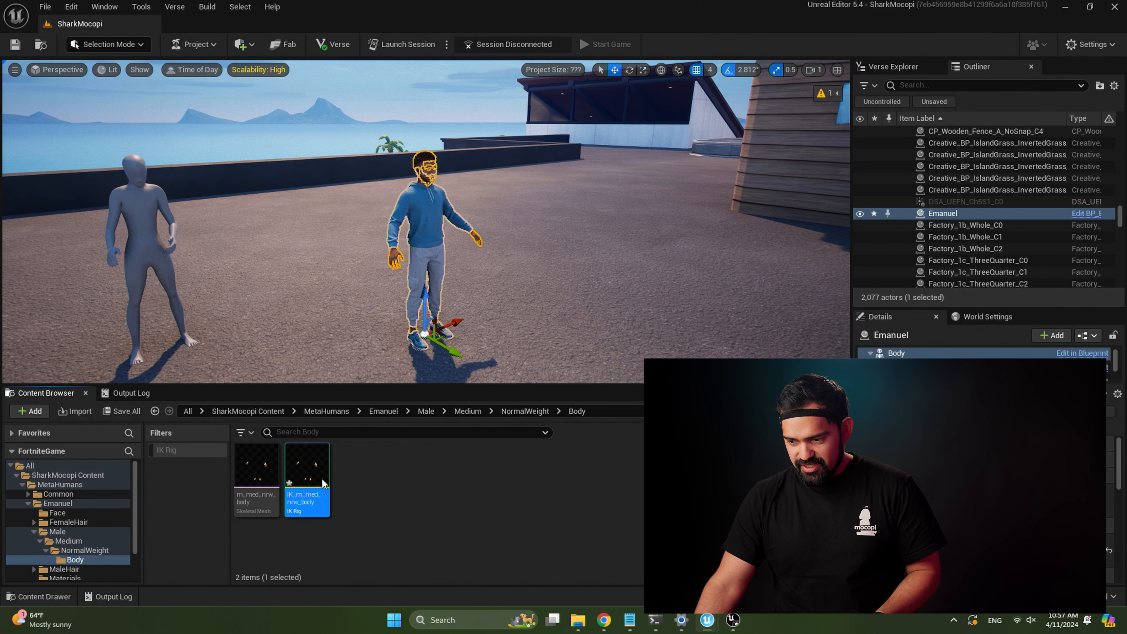
click(234, 87)
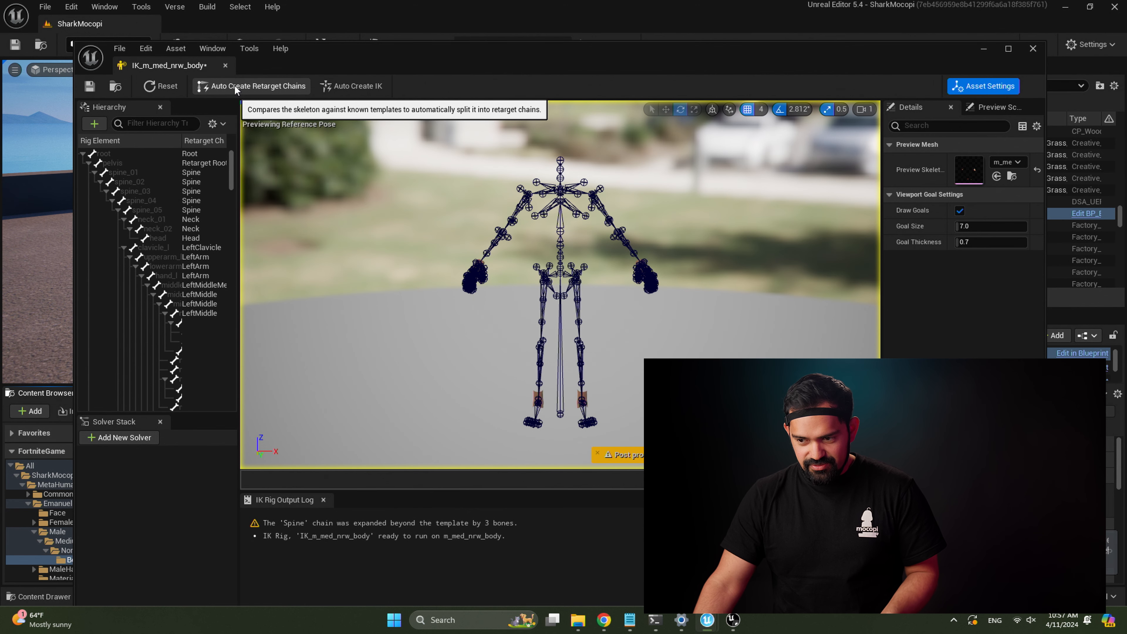
click(352, 89)
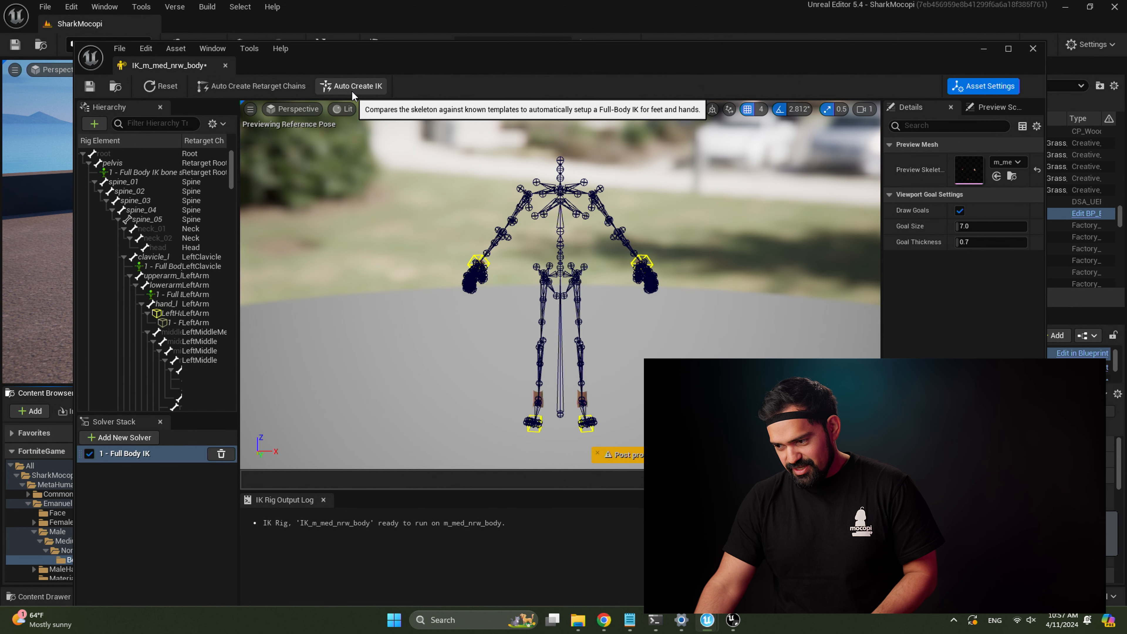
click(93, 86)
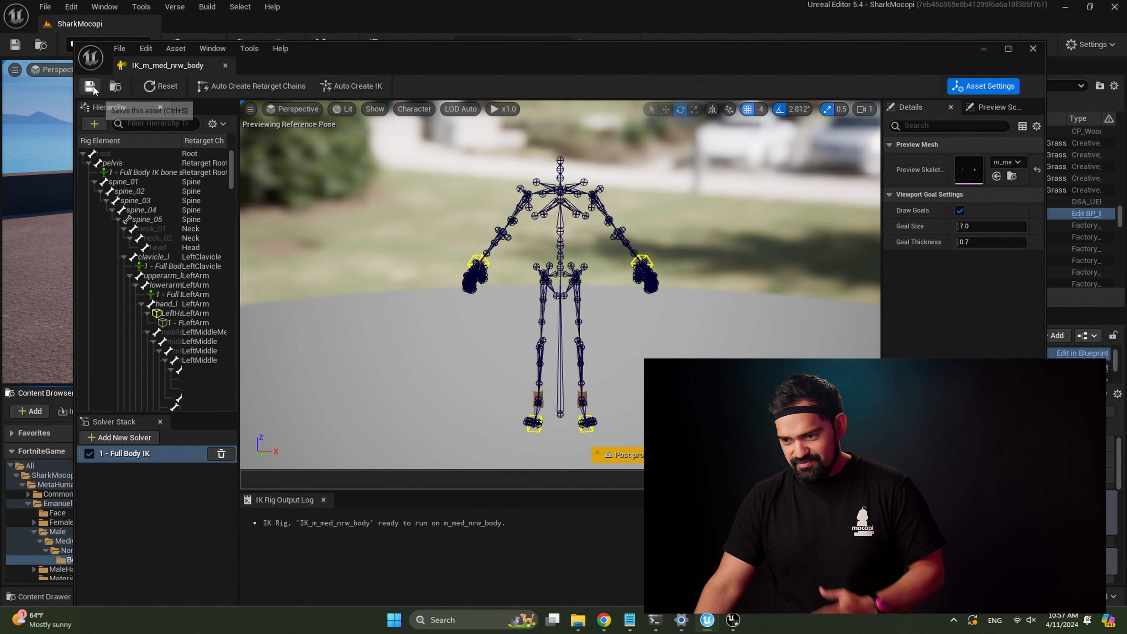
click(225, 65)
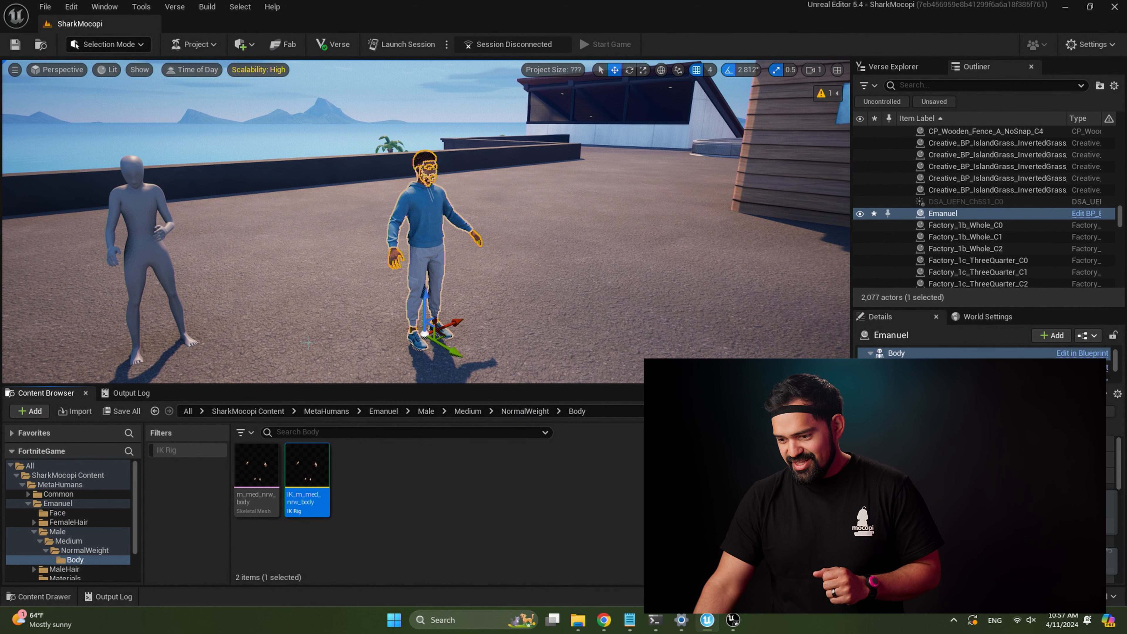
Step: Create an IK Retargeter from the IK_MocopiMannequin rig in the Mocopi folder
click(256, 411)
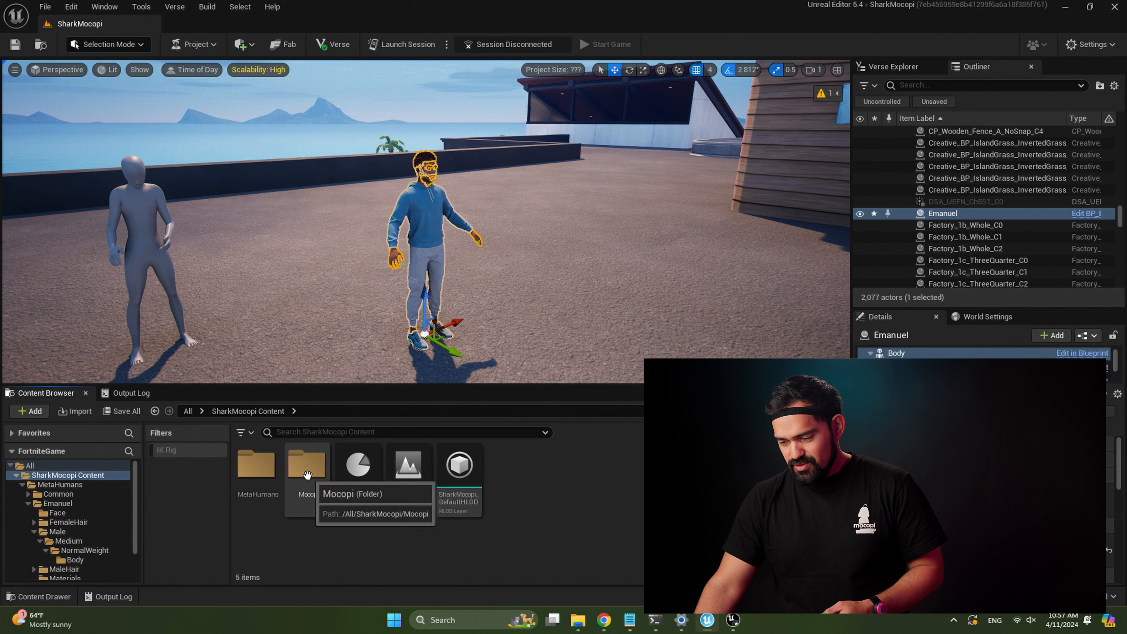
double_click(318, 470)
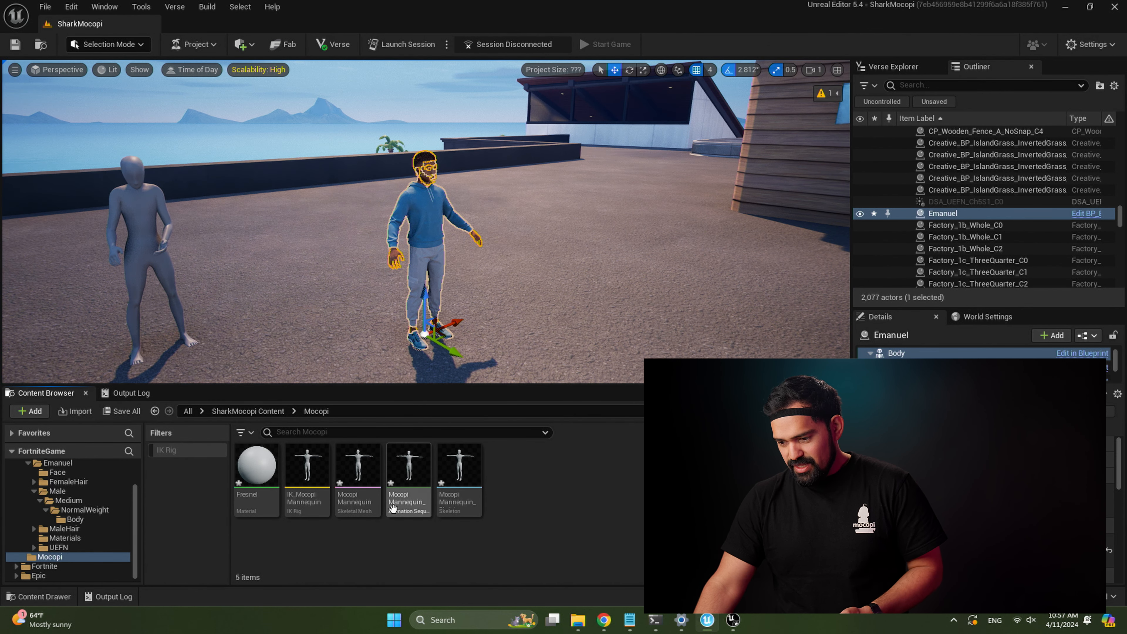
click(315, 515)
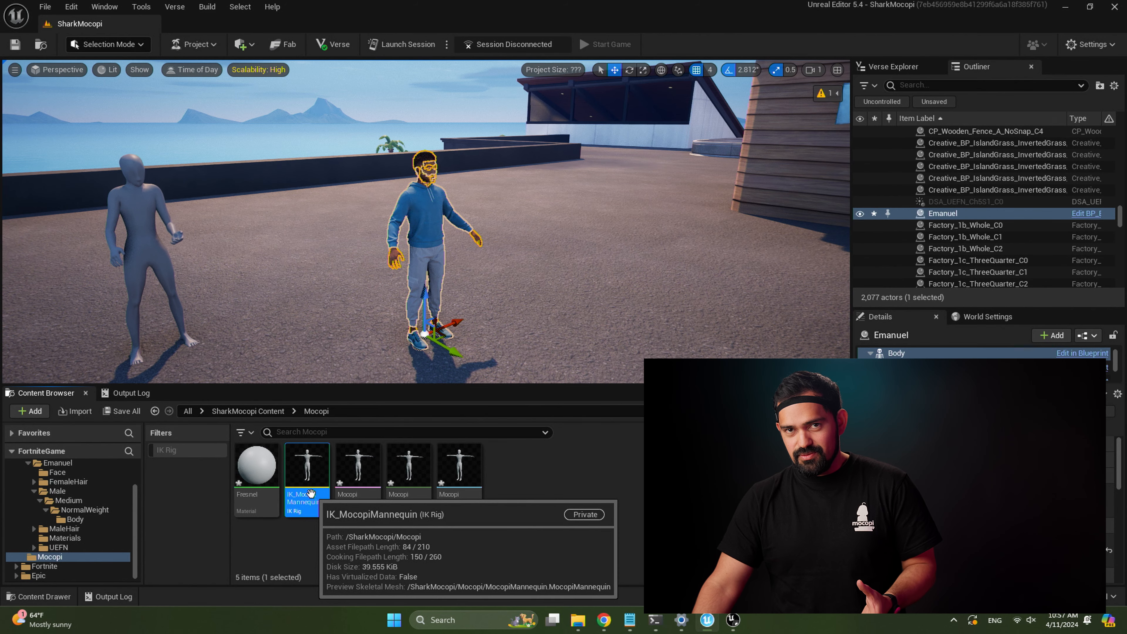
right_click(310, 473)
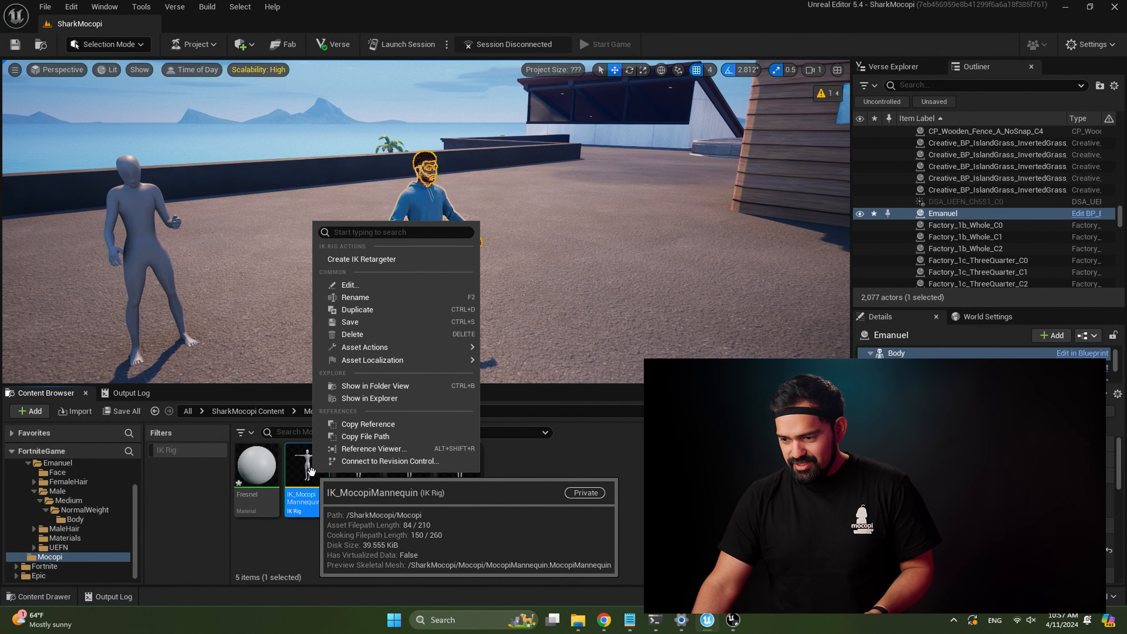
click(408, 261)
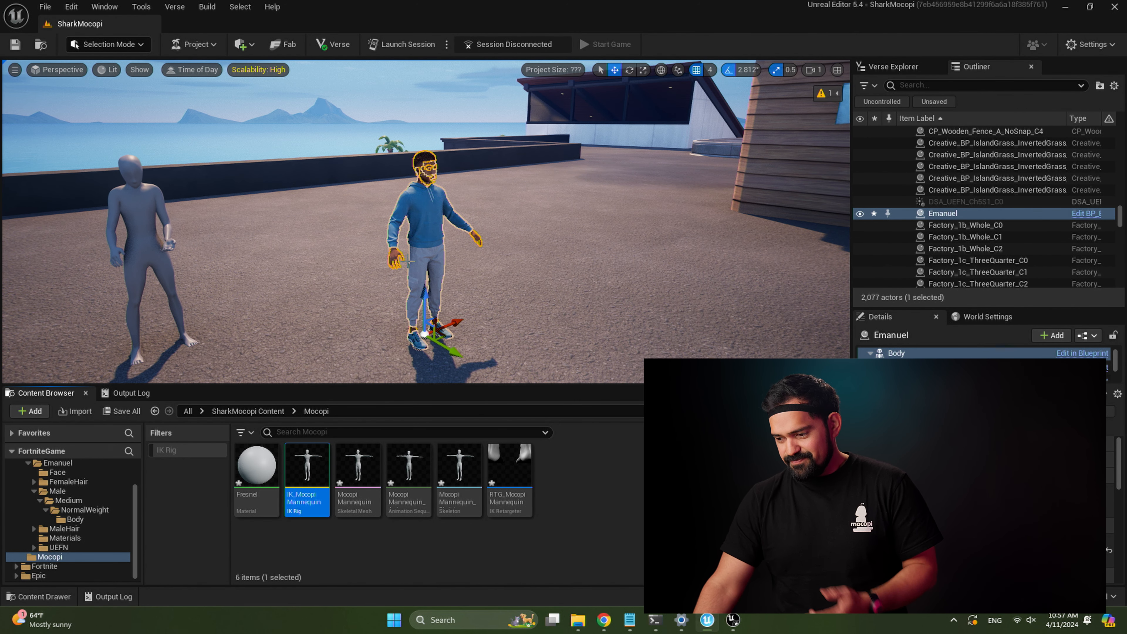
Step: Open the RTG_MocopiMannequin retargeter and set its target IK Rig asset to IK_m_med_nrw_body
double_click(519, 478)
drag(620, 65, 583, 53)
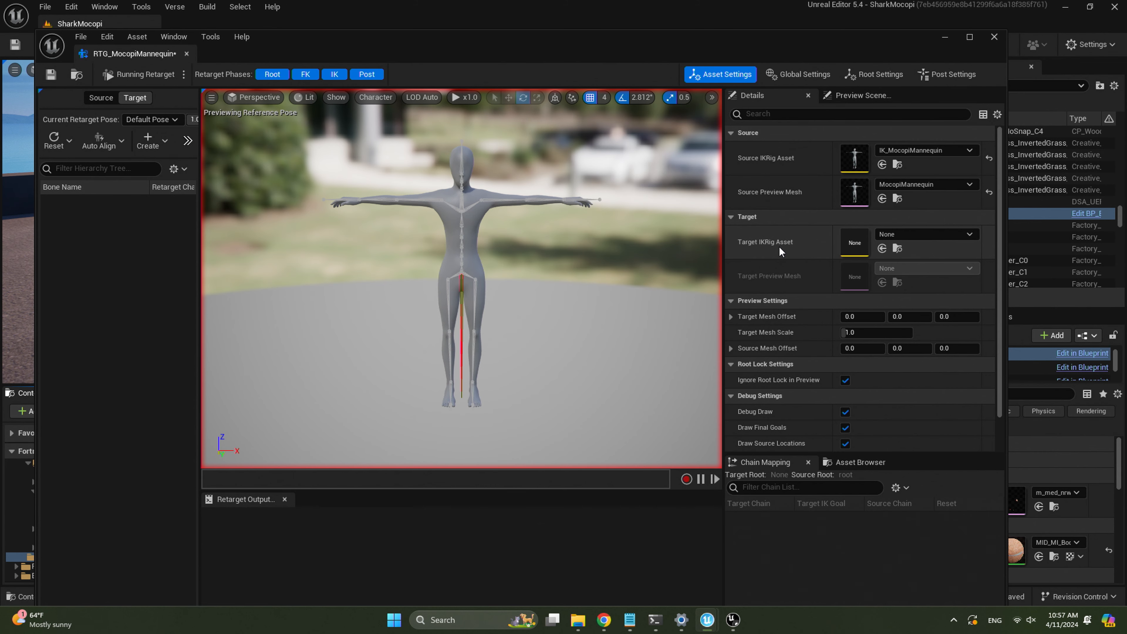
click(948, 235)
mouse_move(967, 389)
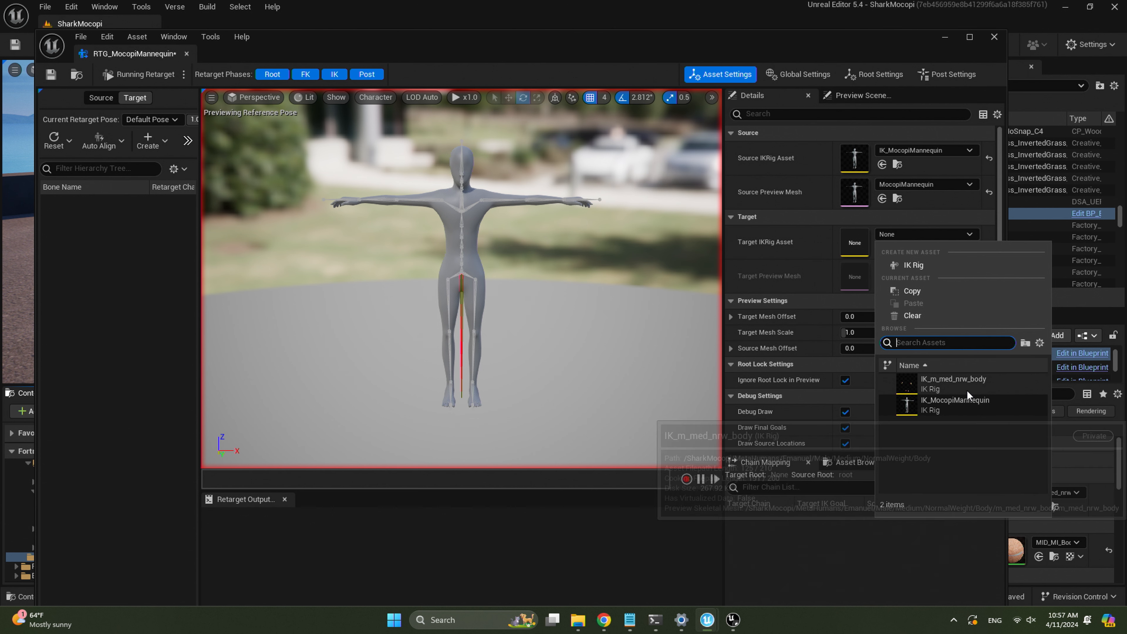
click(944, 382)
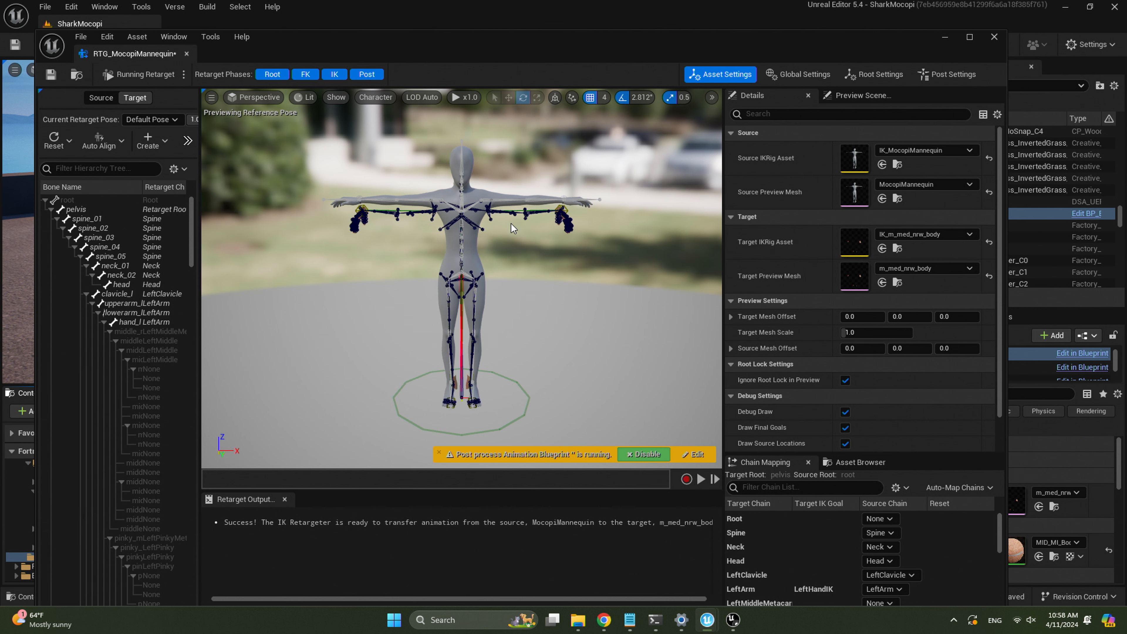
Step: Switch the retargeter to editing the retarget pose and auto-align all bones of the target skeleton
click(142, 75)
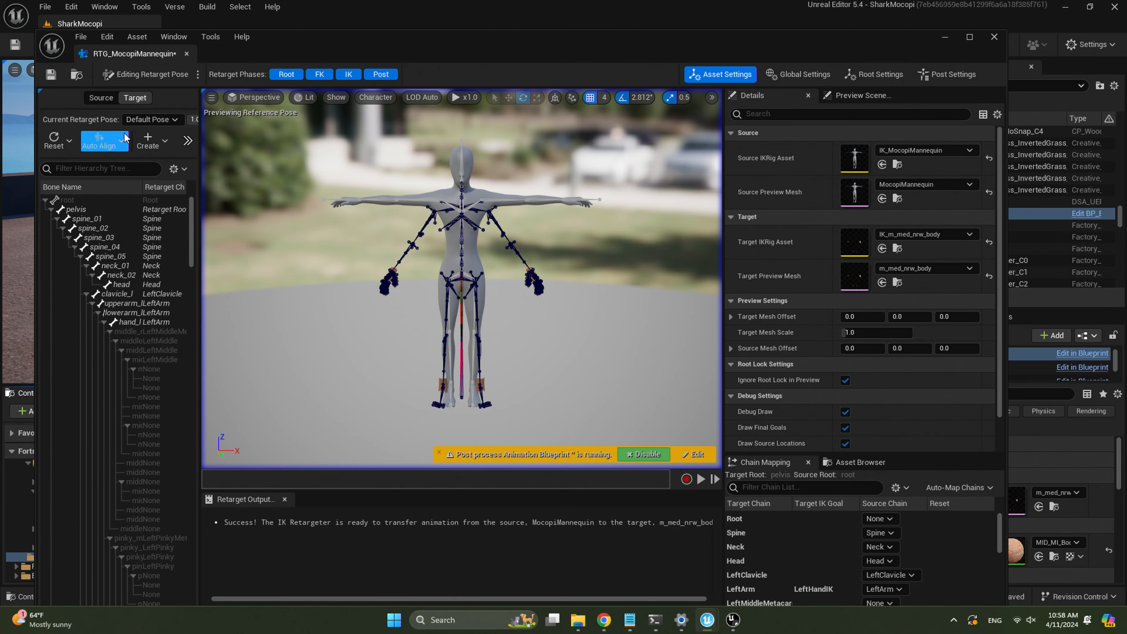
click(121, 141)
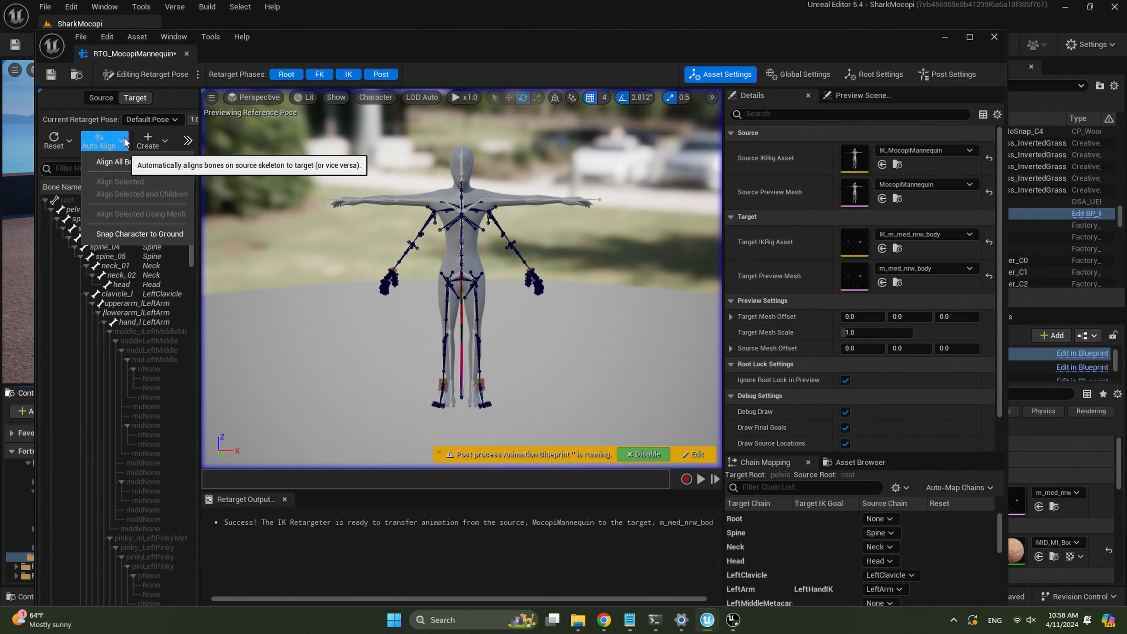
click(129, 166)
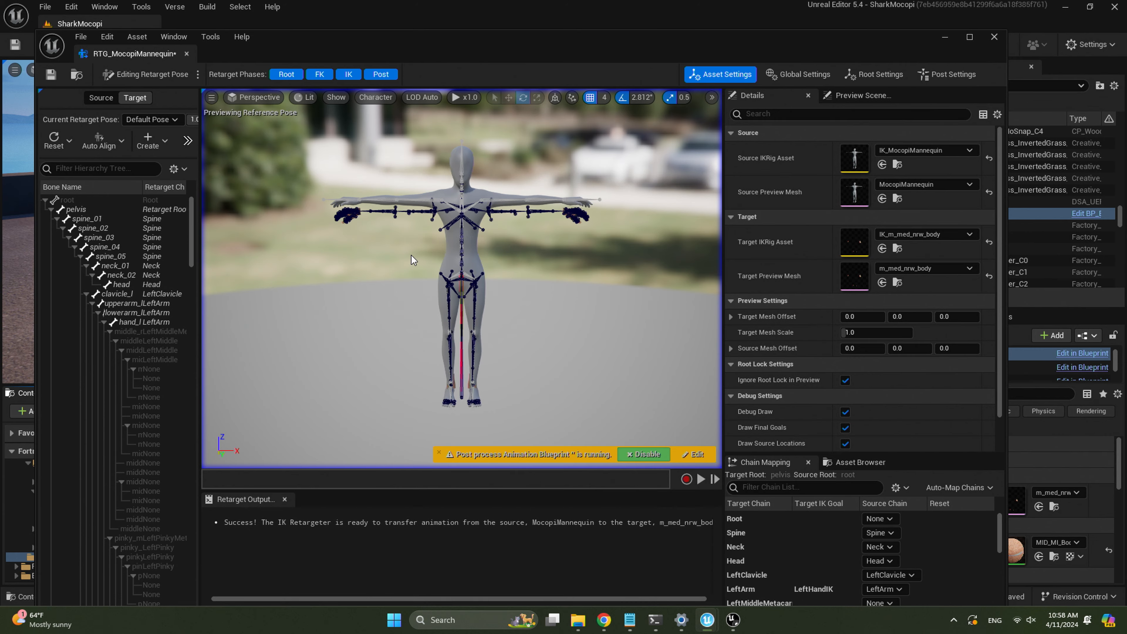
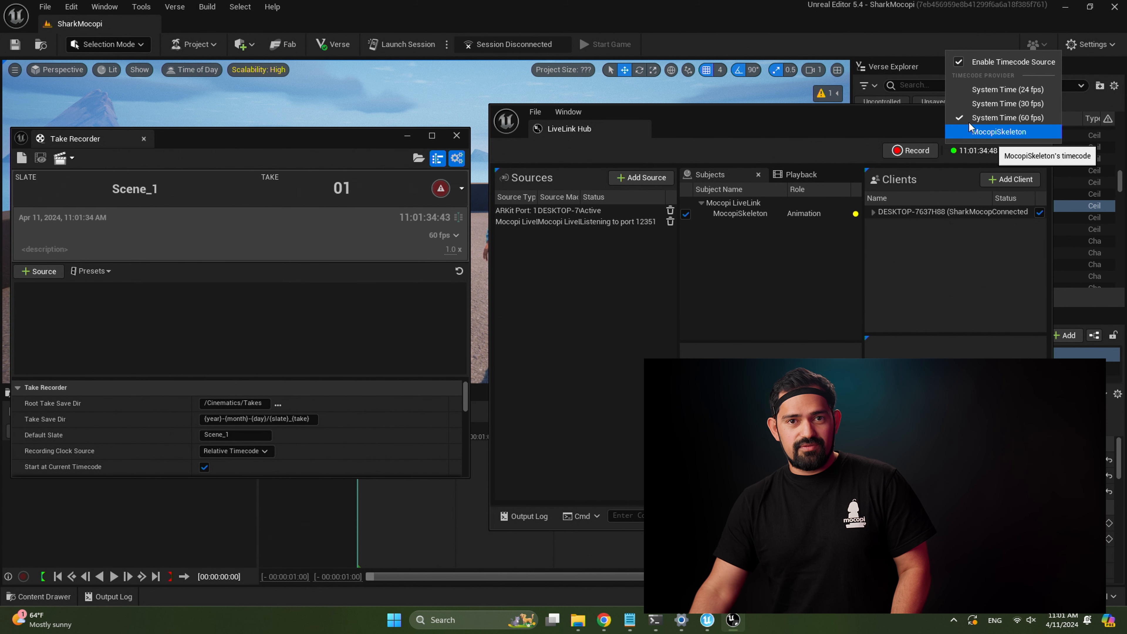
Step: Set LiveLink Hub's timecode provider to System Time (30 fps), then minimize the hub and reposition the Take Recorder window
click(920, 137)
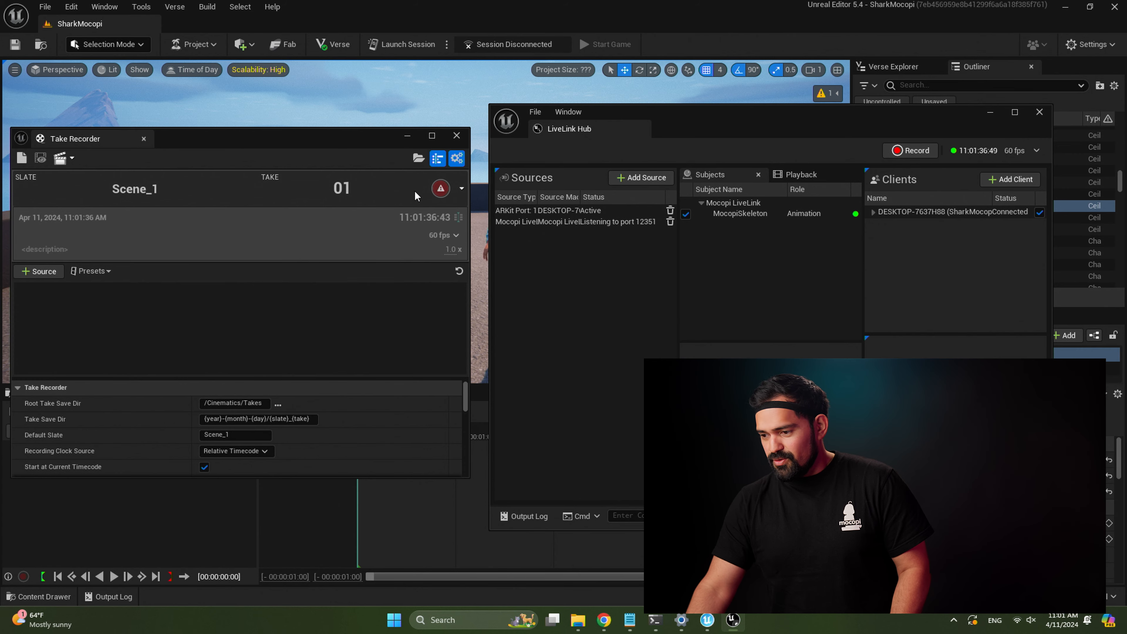
click(1015, 148)
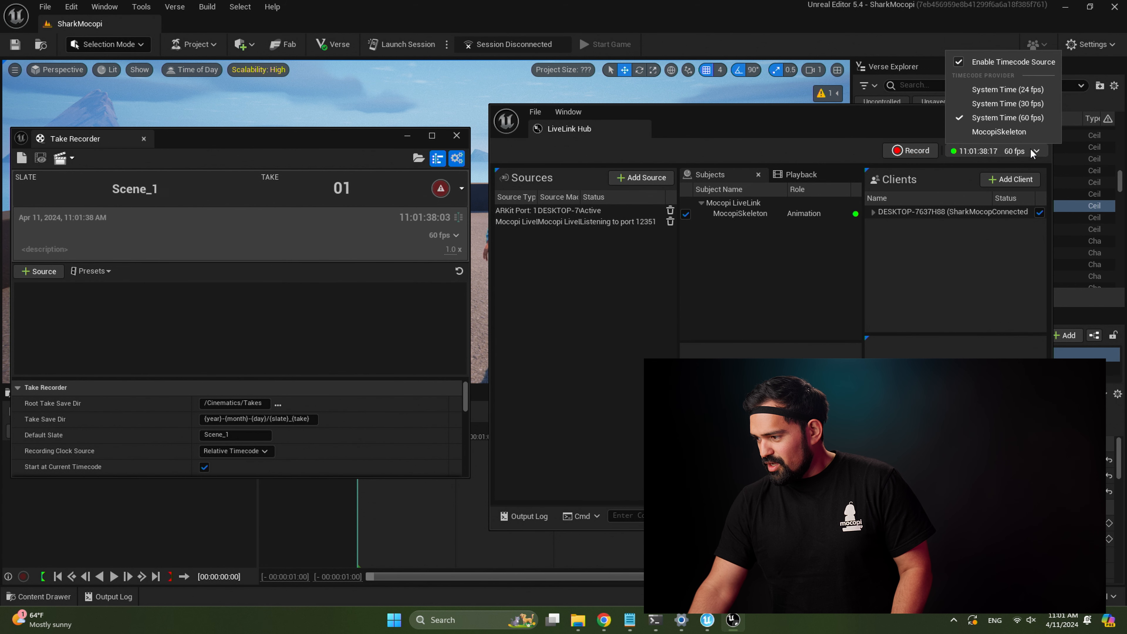
click(1009, 107)
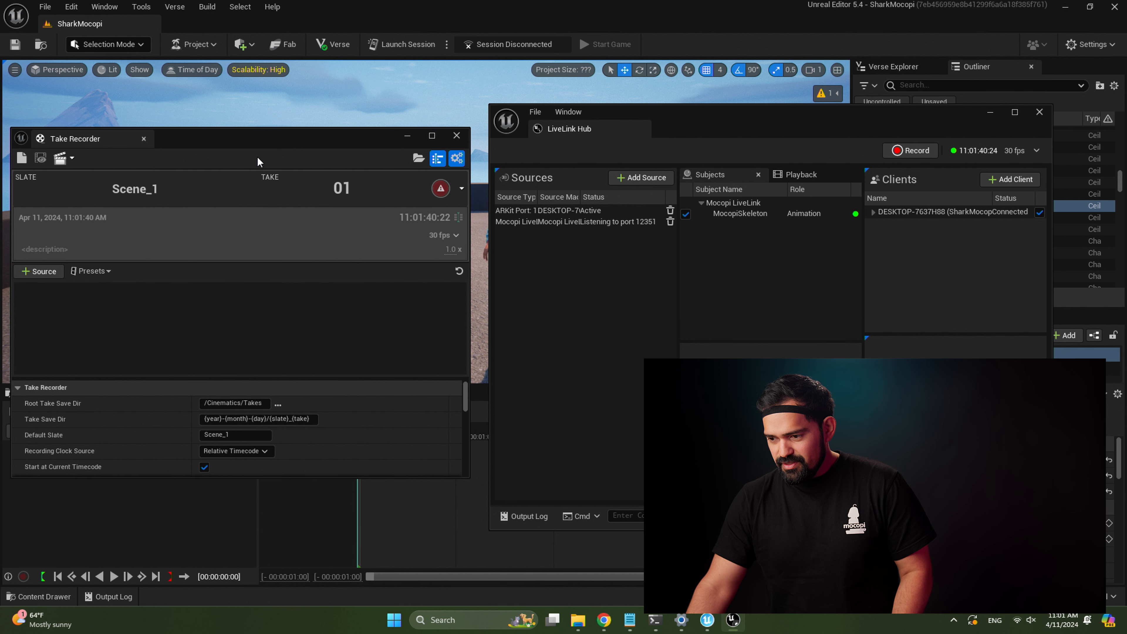
click(989, 111)
mouse_move(302, 150)
mouse_down()
mouse_move(360, 153)
mouse_move(295, 168)
mouse_up()
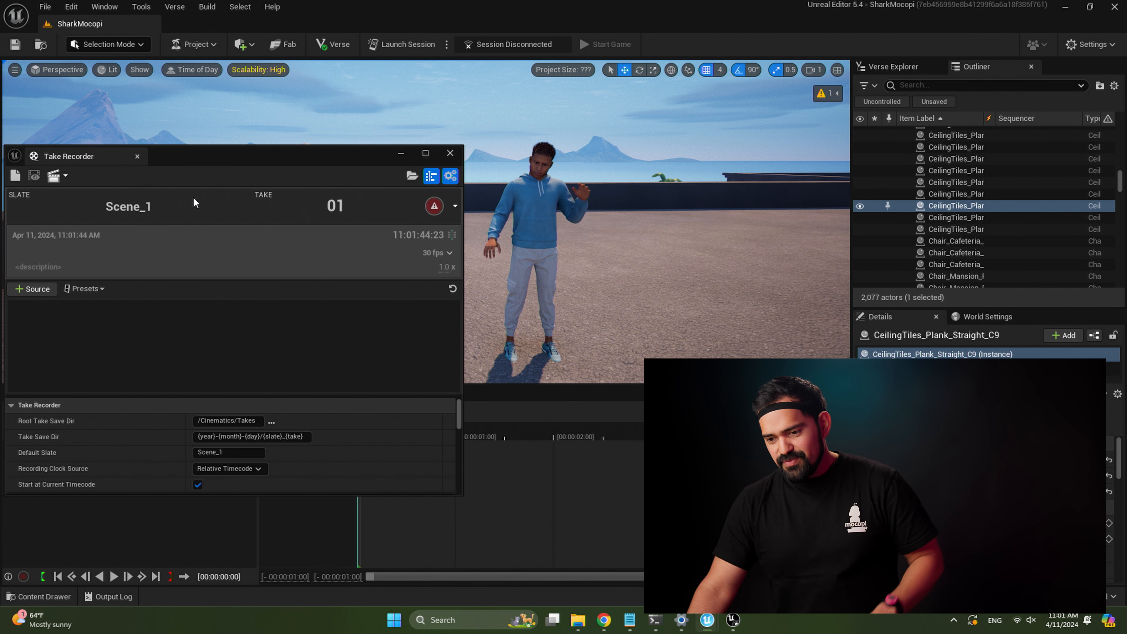
Step: Add the Emanuel MetaHuman actor from the level as a recording source in Take Recorder
drag(197, 159, 262, 144)
click(98, 275)
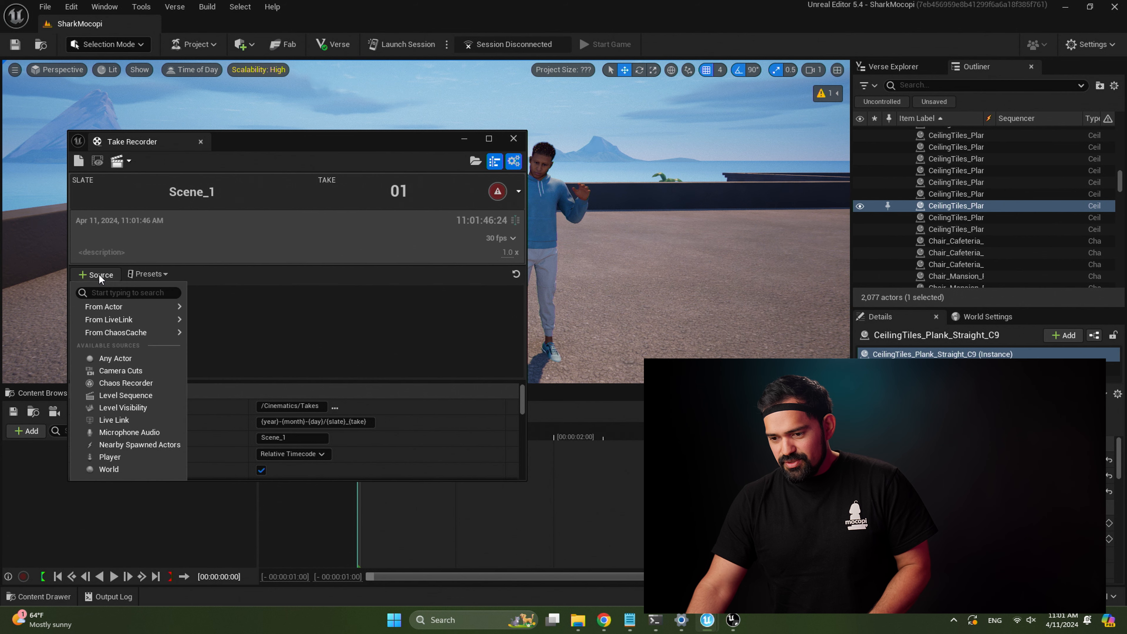
mouse_move(111, 306)
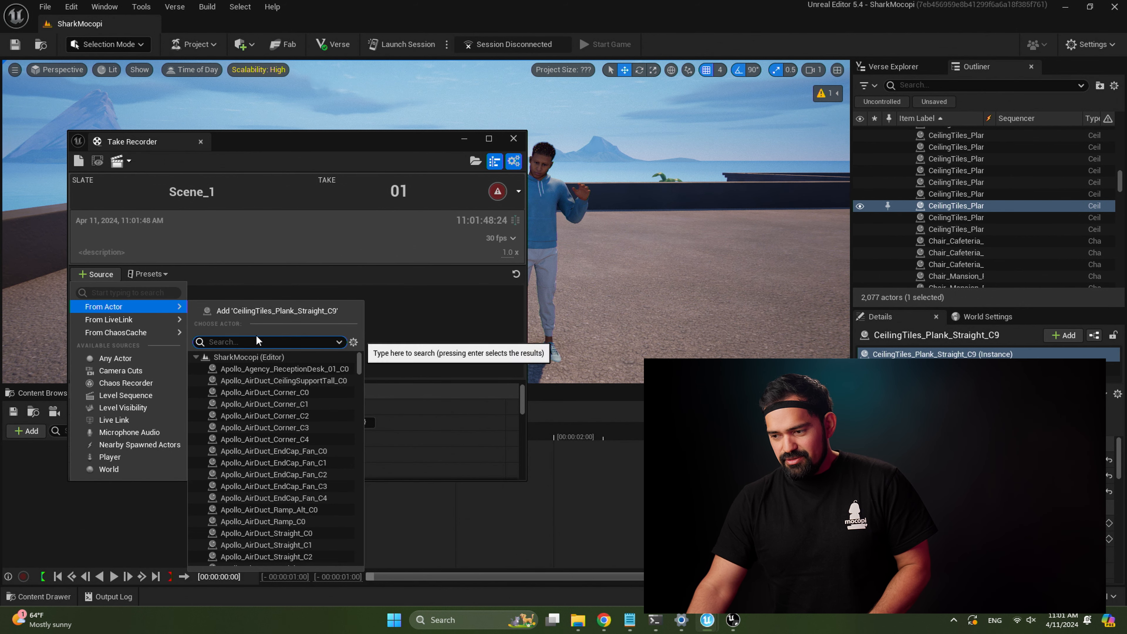
click(548, 195)
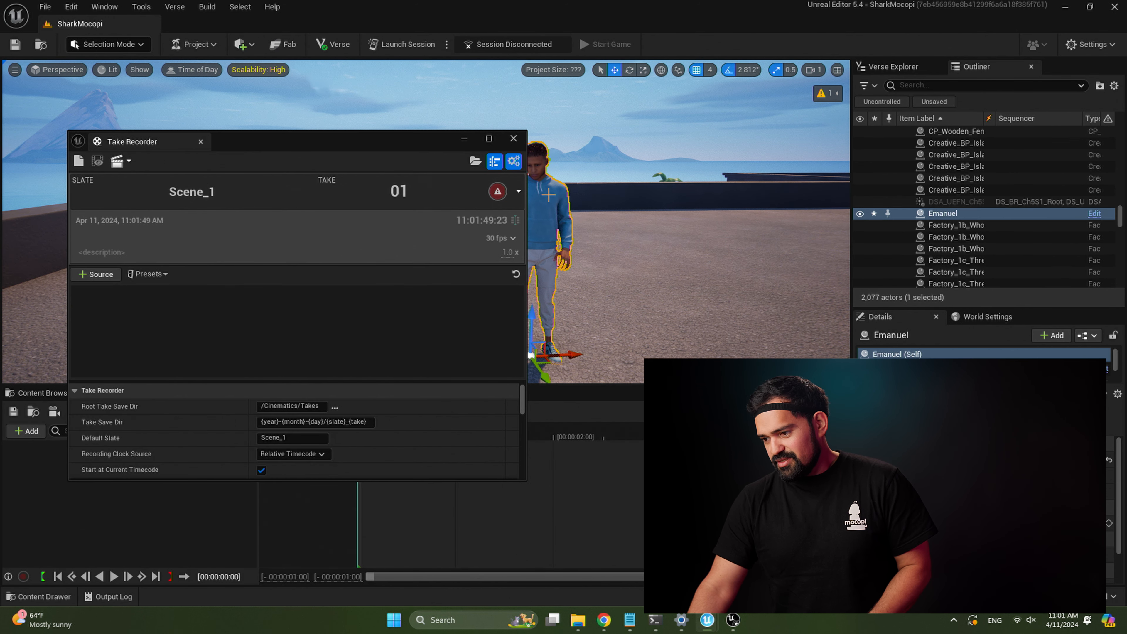
click(106, 277)
mouse_move(115, 306)
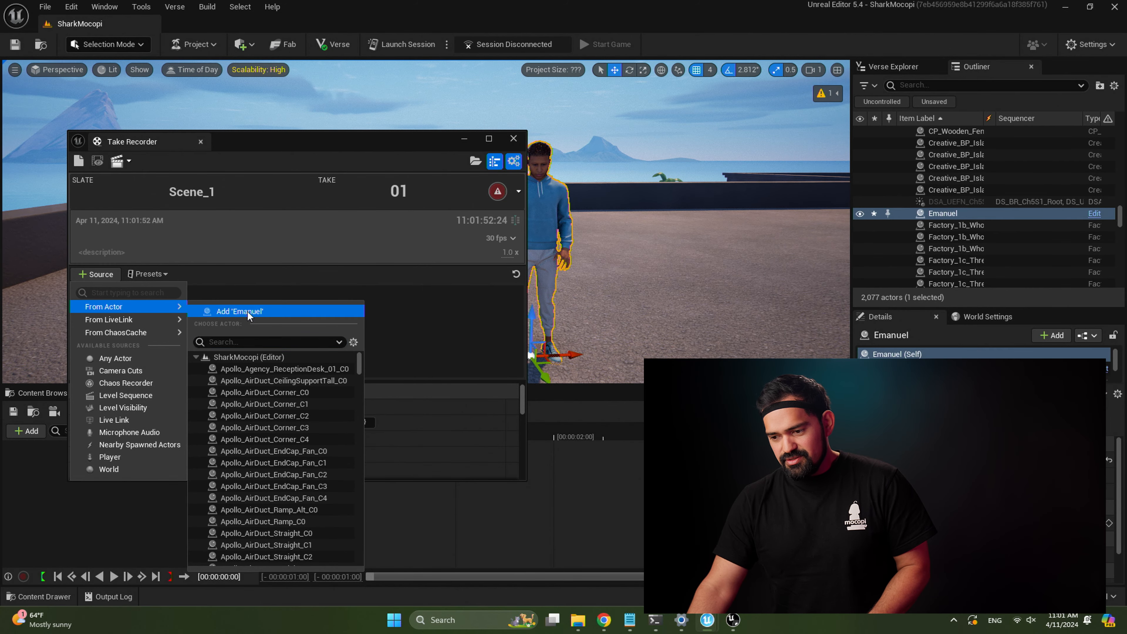
click(248, 312)
drag(261, 144, 208, 145)
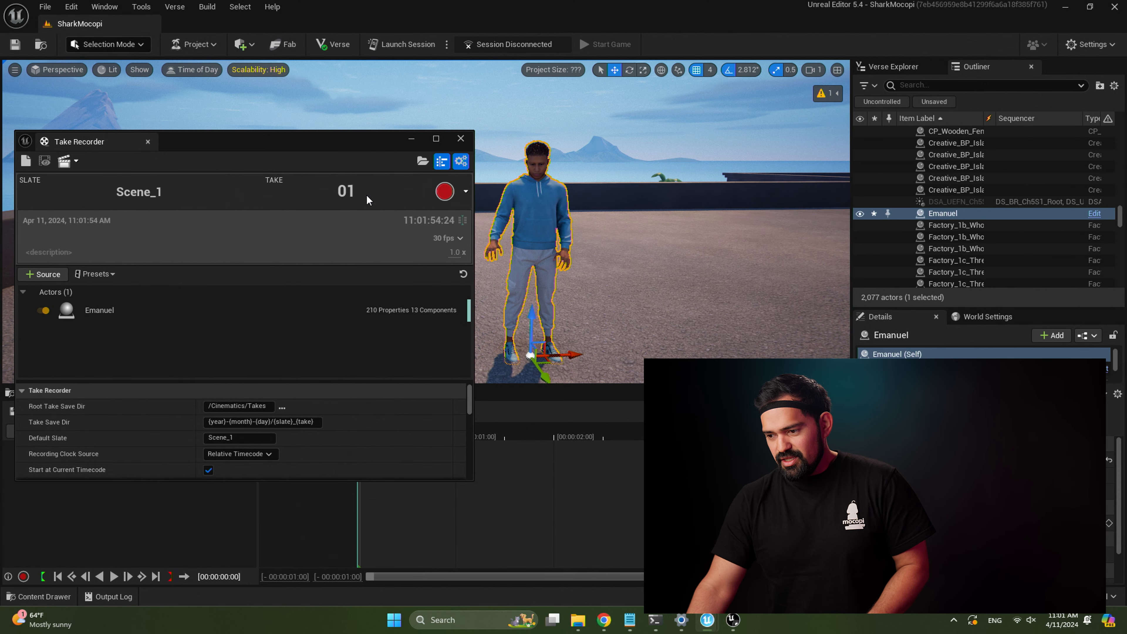
Step: Record take 01 of Scene_1 with the live motion capture and stop the recording
click(445, 191)
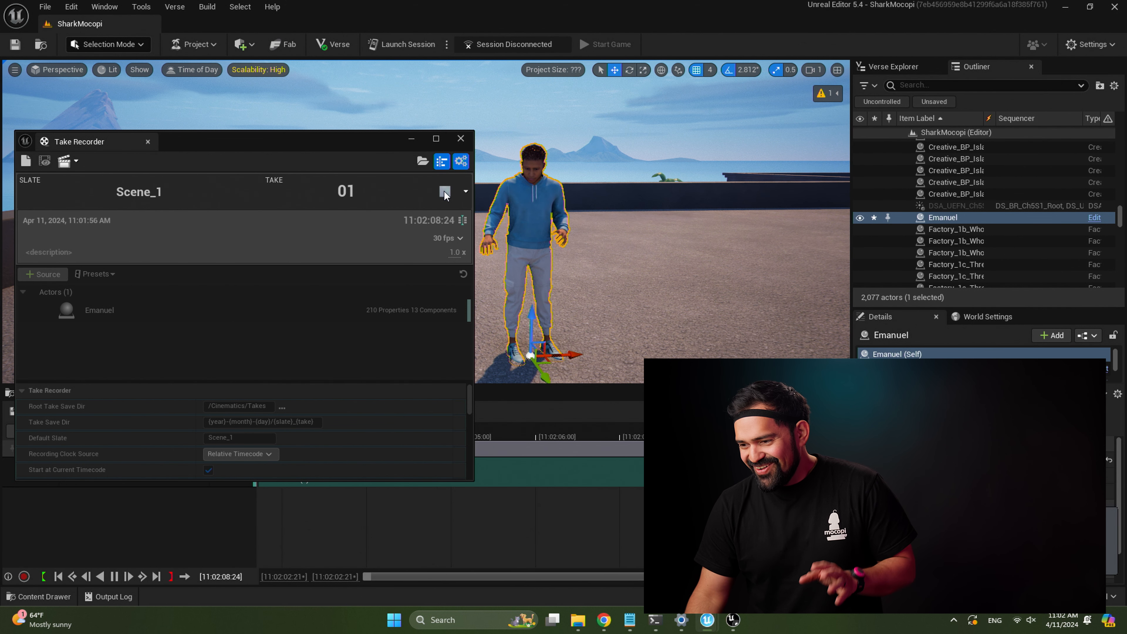
click(445, 192)
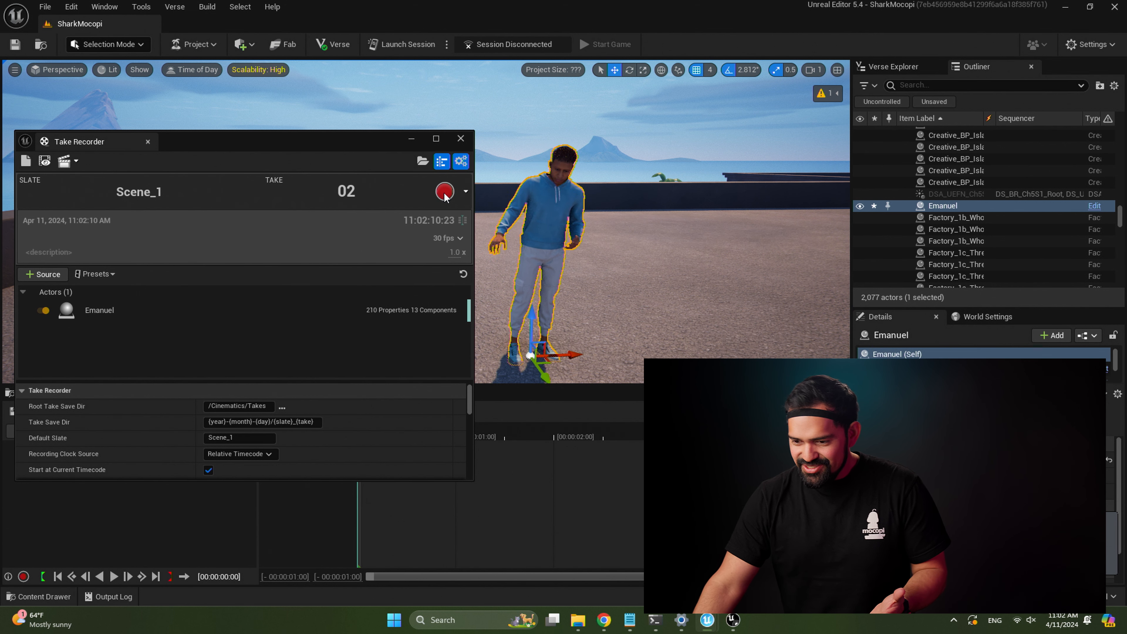
drag(207, 140, 242, 135)
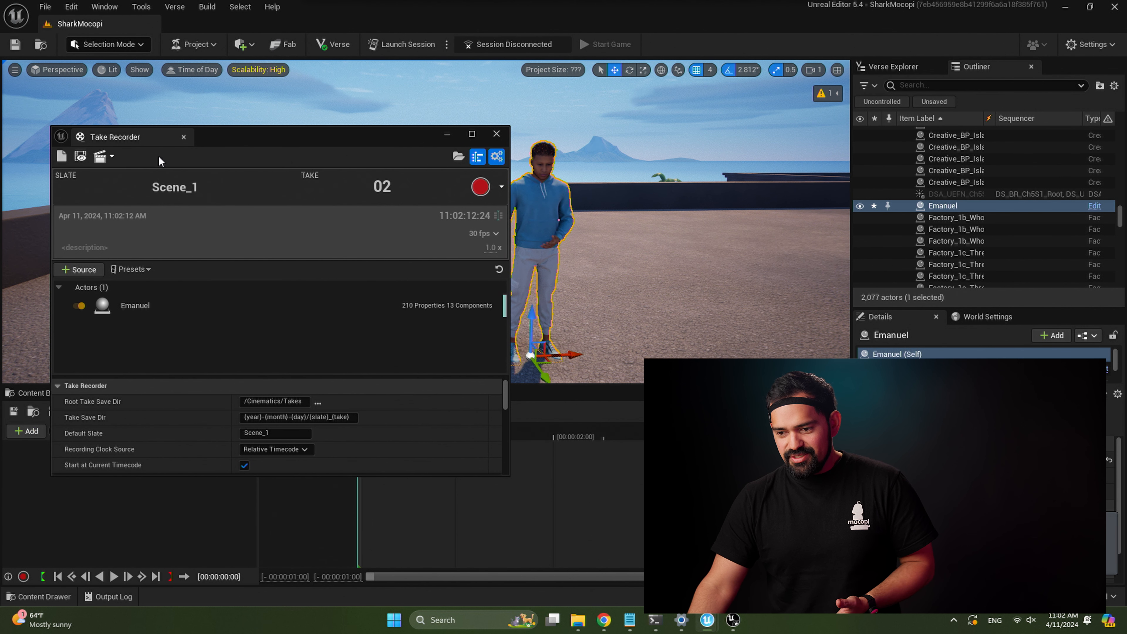
Step: Review the recorded take by playing it back in Sequencer, then leave the review and close Take Recorder
click(81, 161)
drag(296, 140, 236, 42)
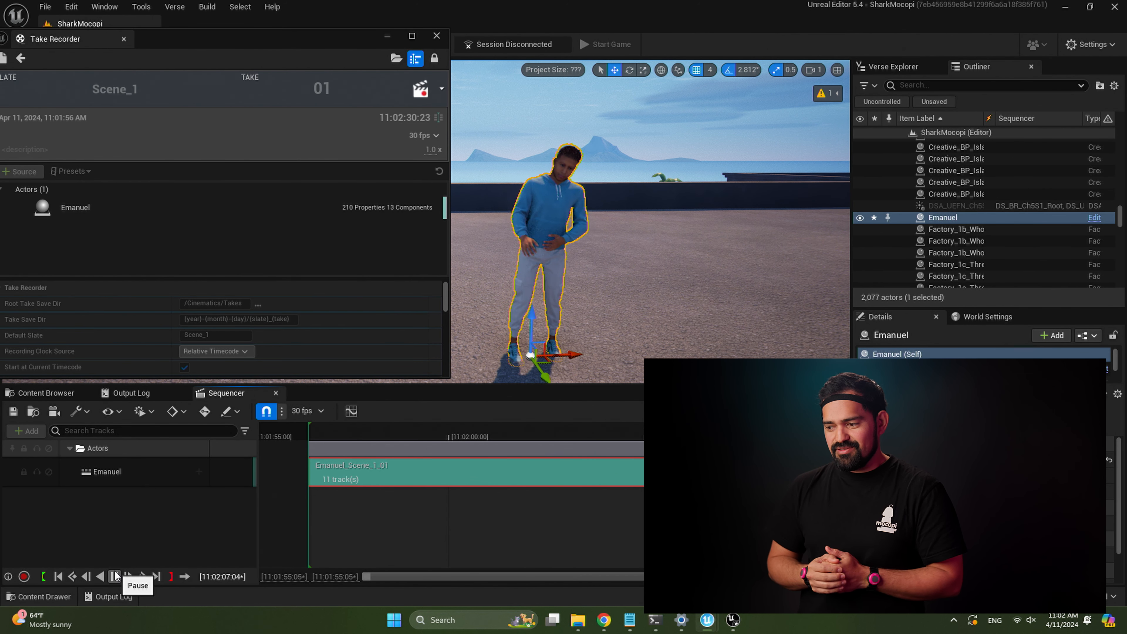
click(115, 576)
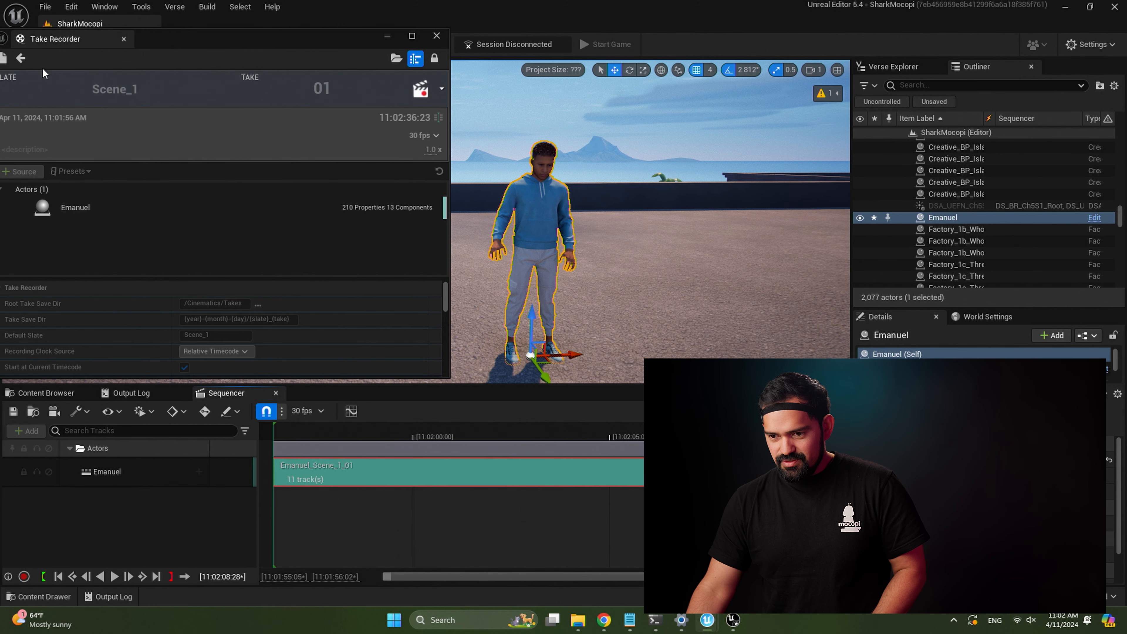
click(19, 58)
click(436, 35)
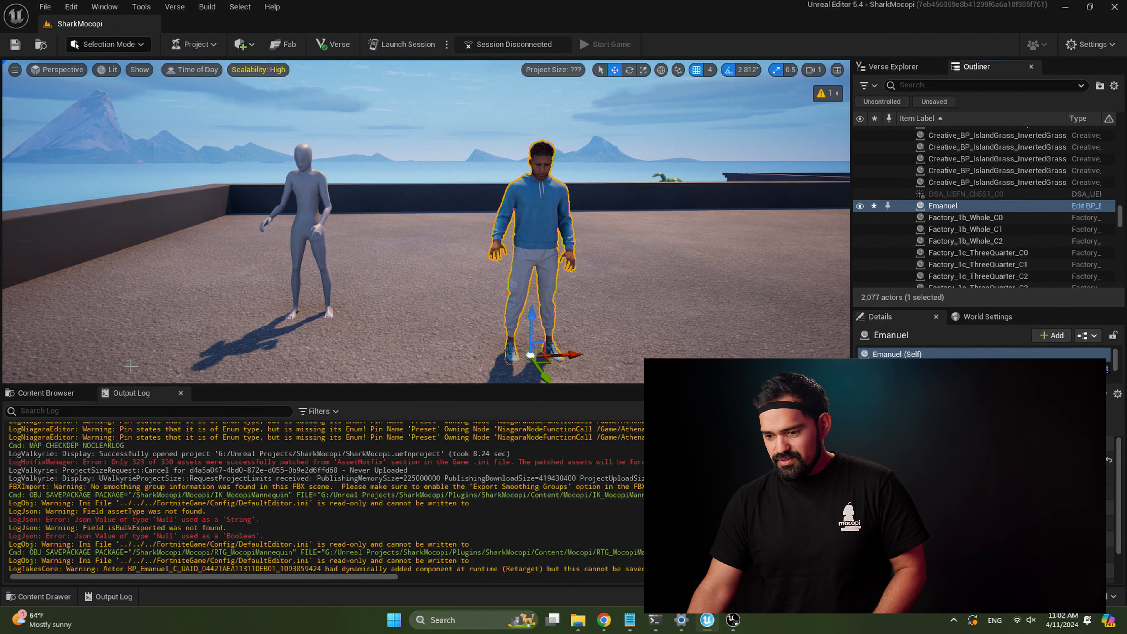
Step: Search the Fortnite content folder for "sequence"
click(43, 393)
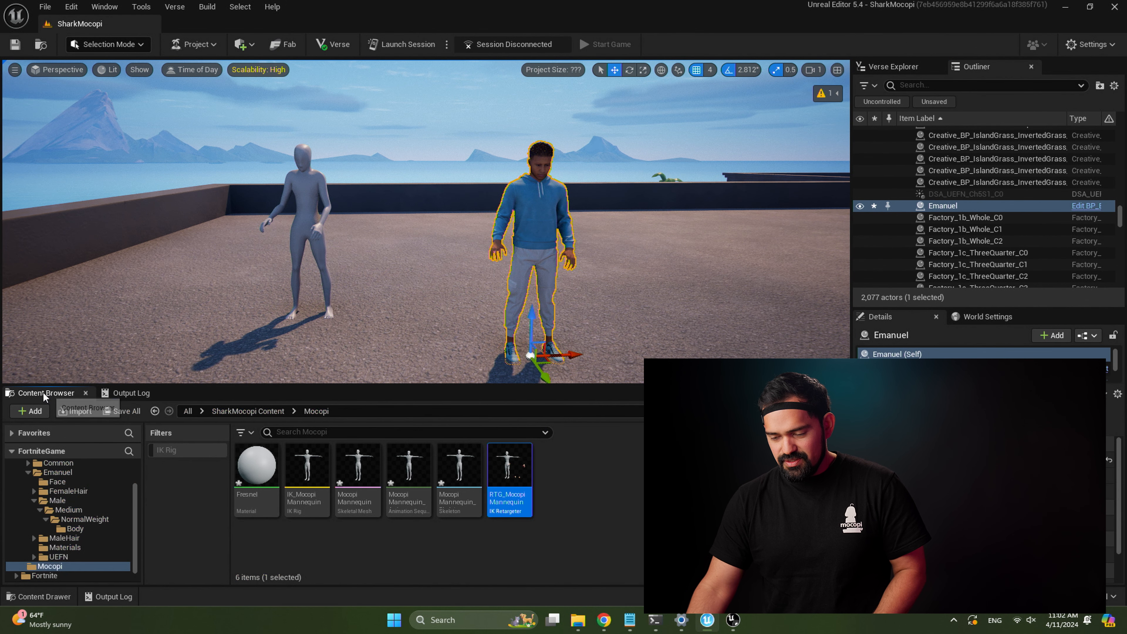
click(259, 410)
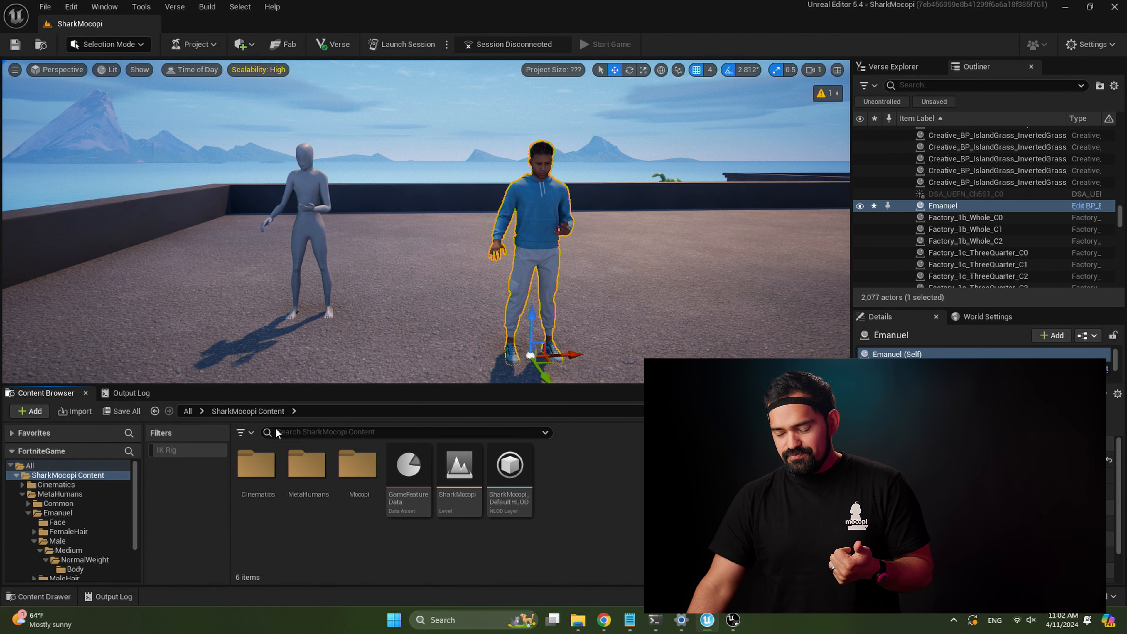
click(75, 466)
click(368, 433)
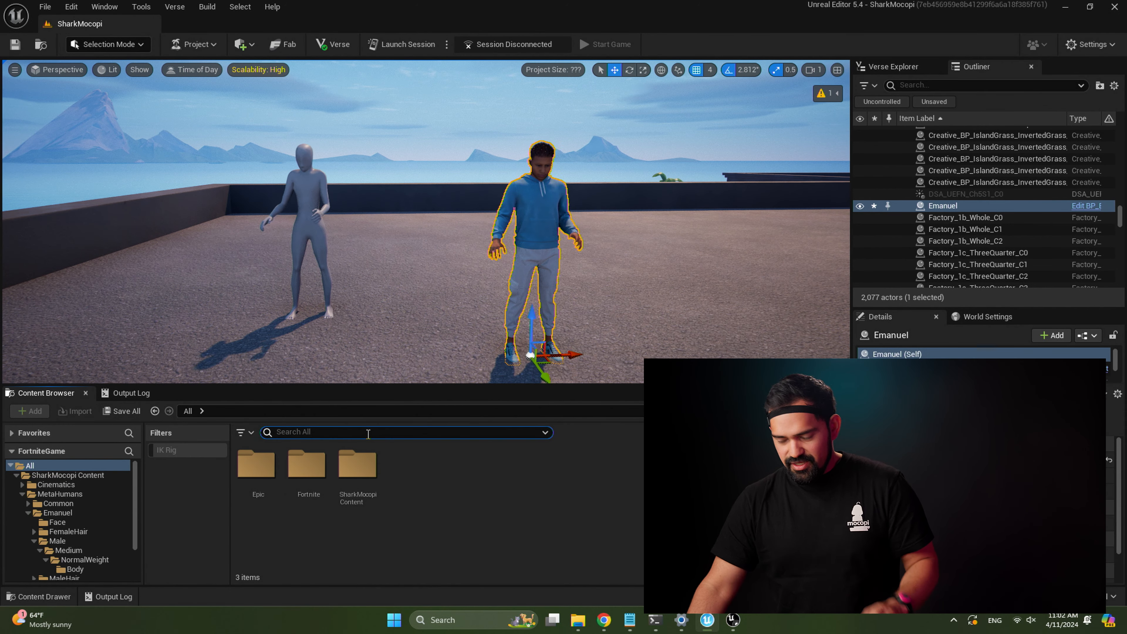
text(sequence)
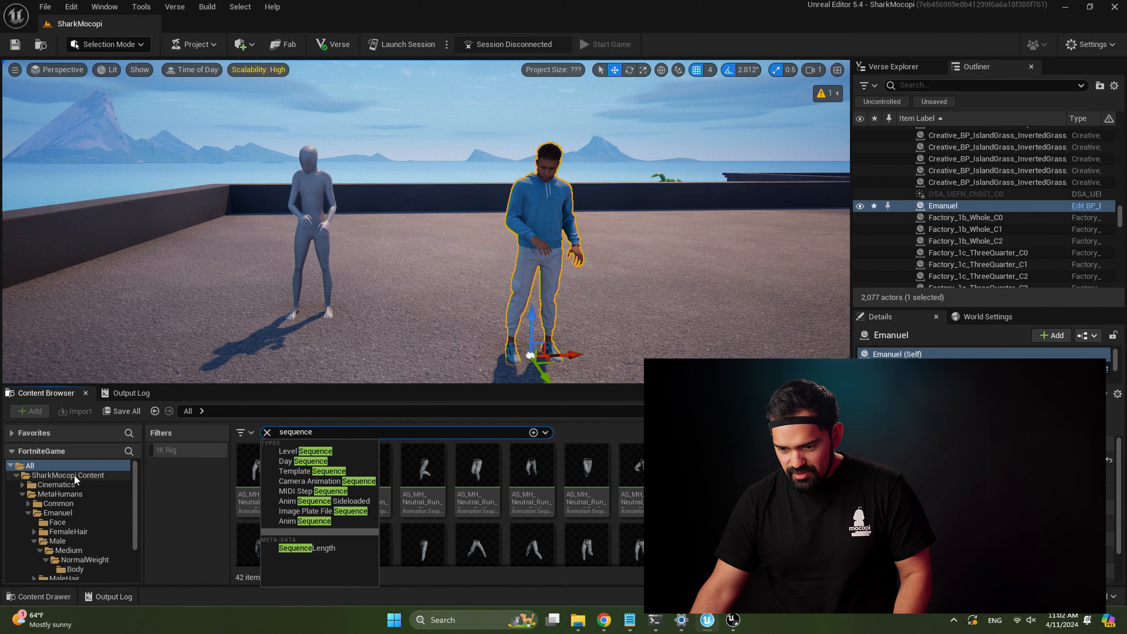
click(15, 475)
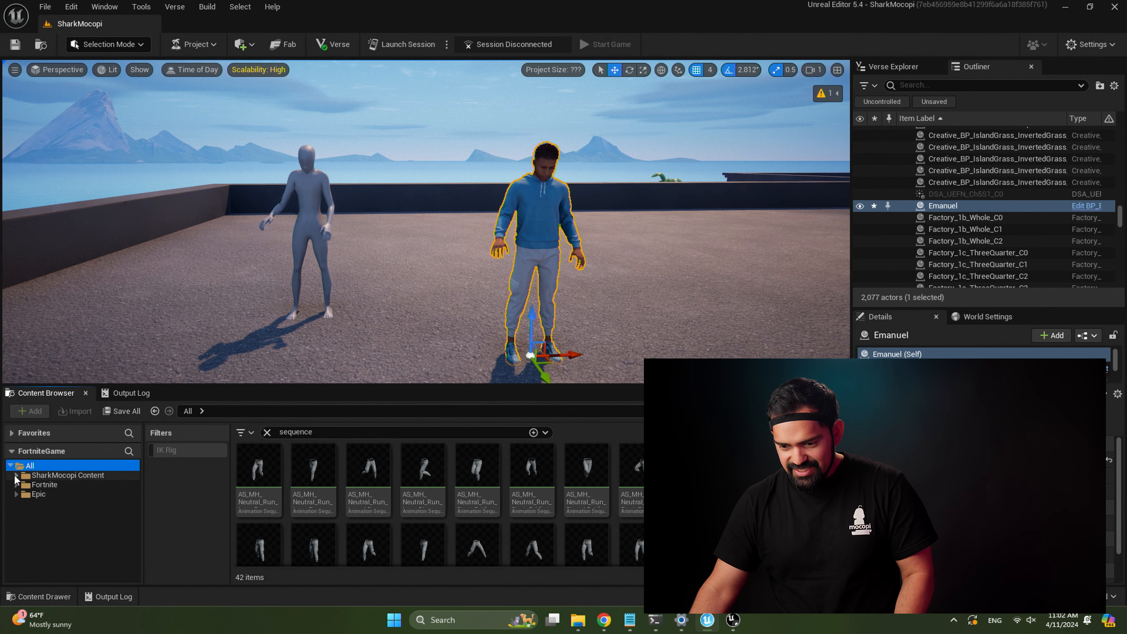
click(38, 486)
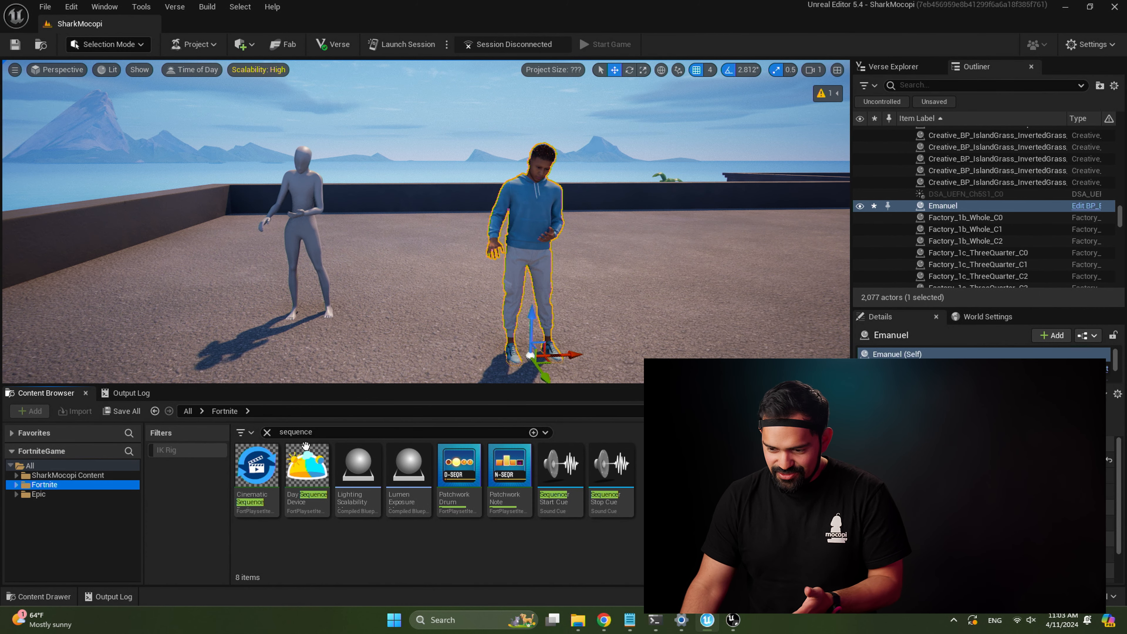
Step: Place a Cinematic Sequence Device on the ground beside the MetaHuman
mouse_move(256, 475)
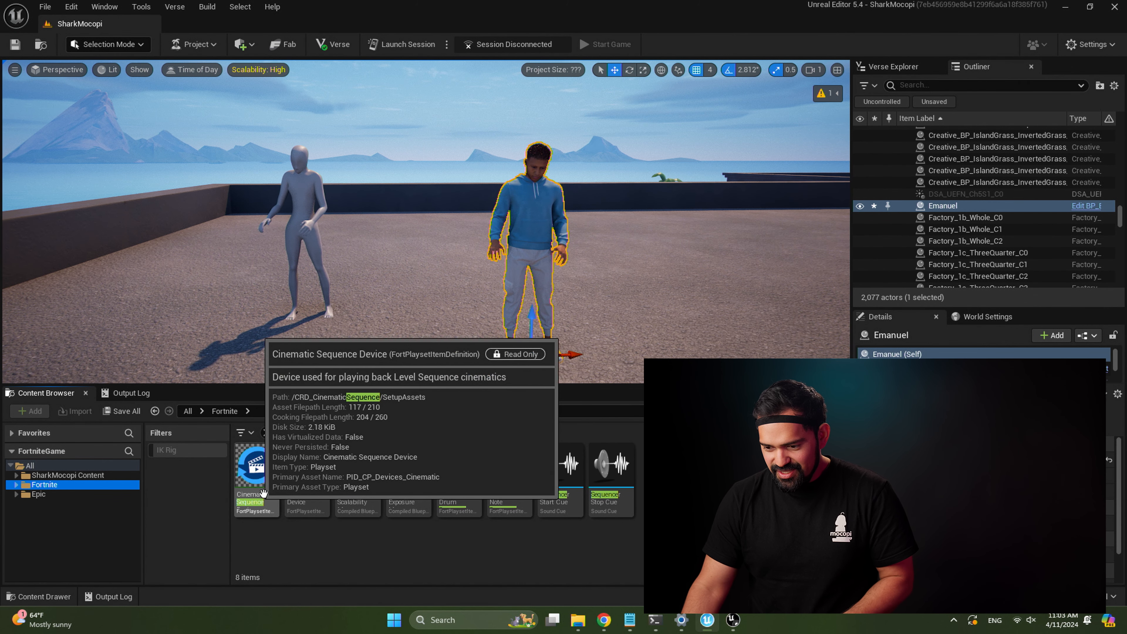
click(257, 475)
drag(668, 330, 683, 316)
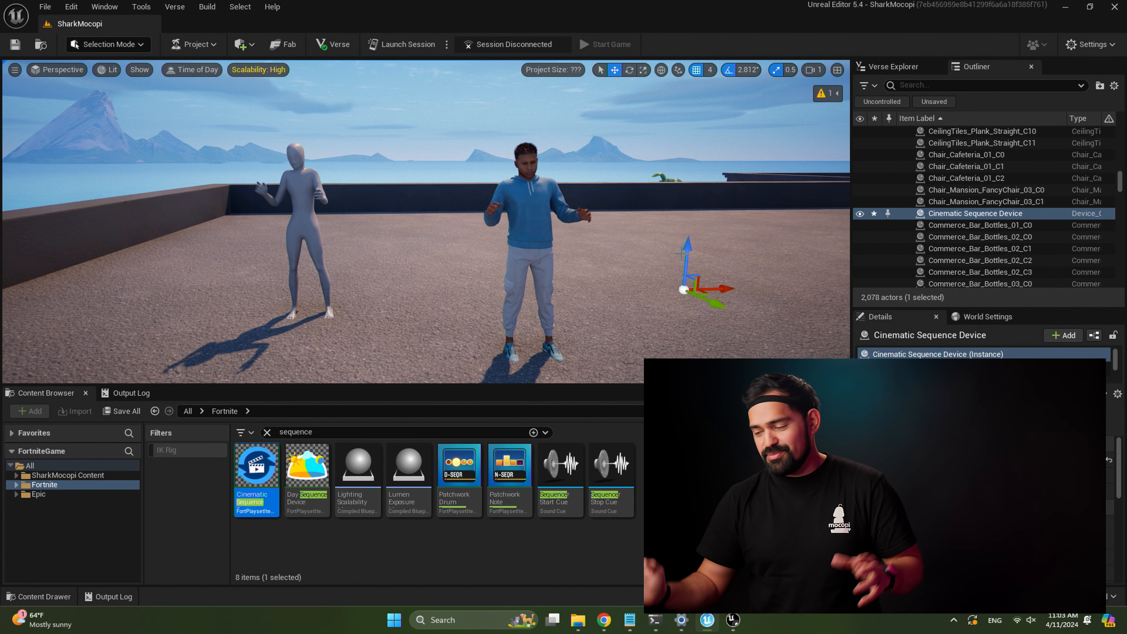
Step: Assign the Emanuel_Scene_1_01 level sequence to the Cinematic Sequence Device
key(d)
right_drag(686, 335, 664, 330)
key(s)
right_drag(575, 320, 594, 333)
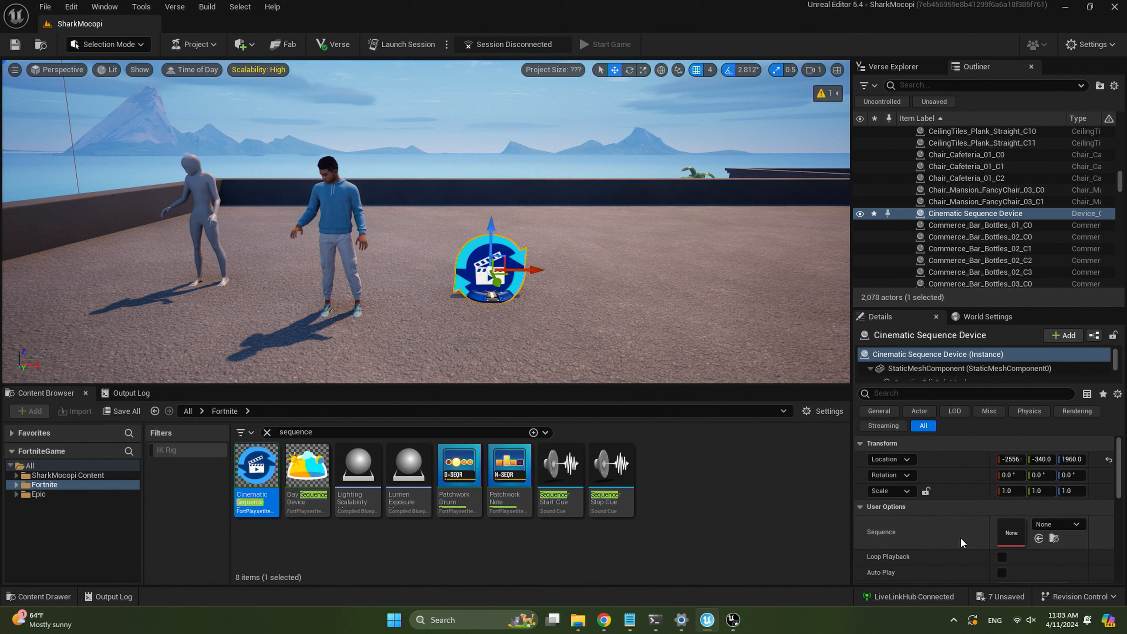
click(1063, 522)
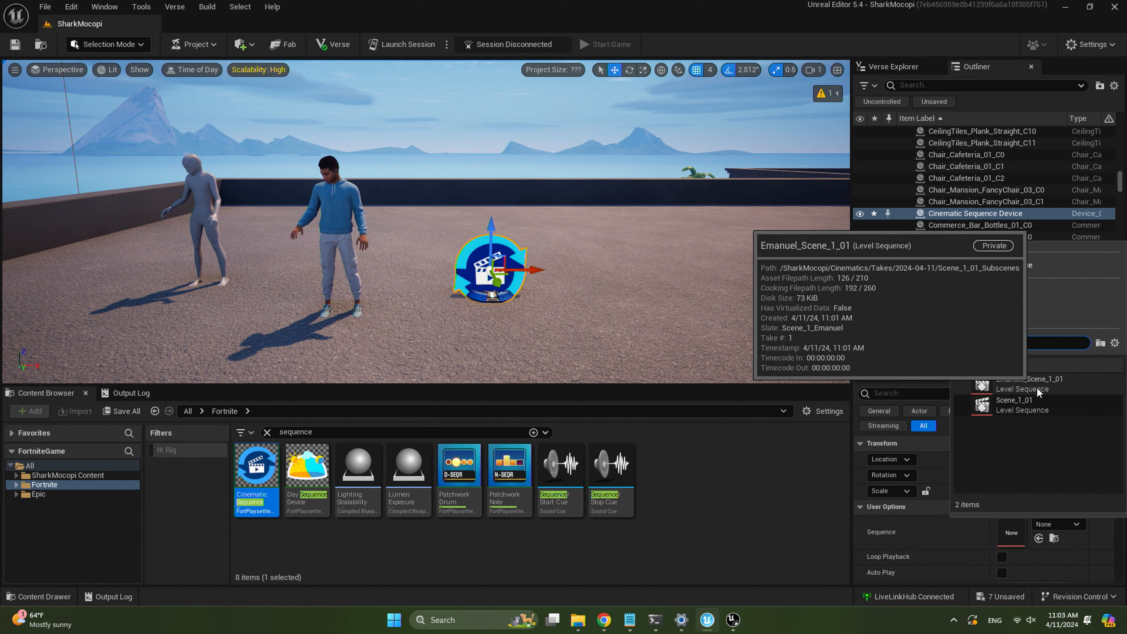
click(1016, 378)
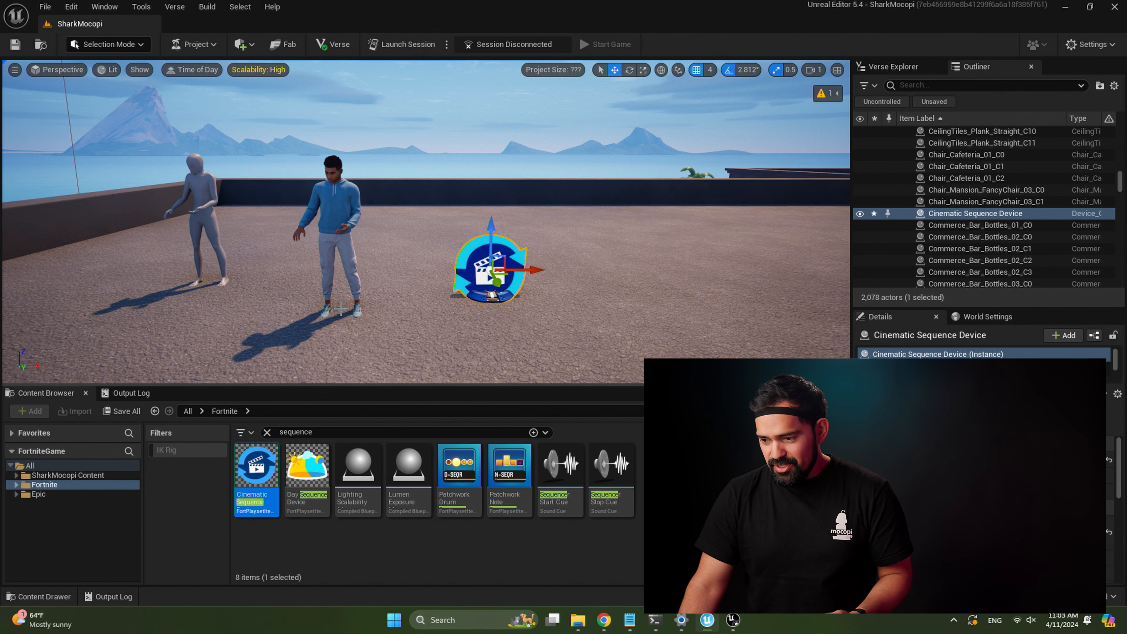
Step: Search the Fortnite content for "trigger" and place a Trigger device on the ground in front of the MetaHuman
scroll(306, 293, down, 3)
right_drag(306, 294, 312, 300)
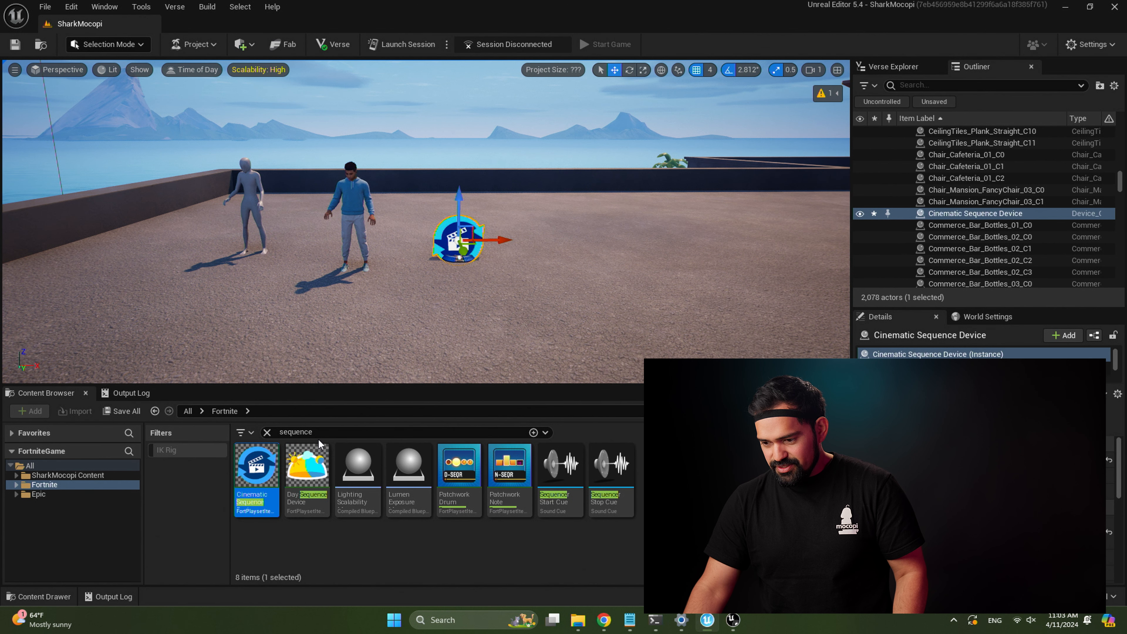
text(trigger)
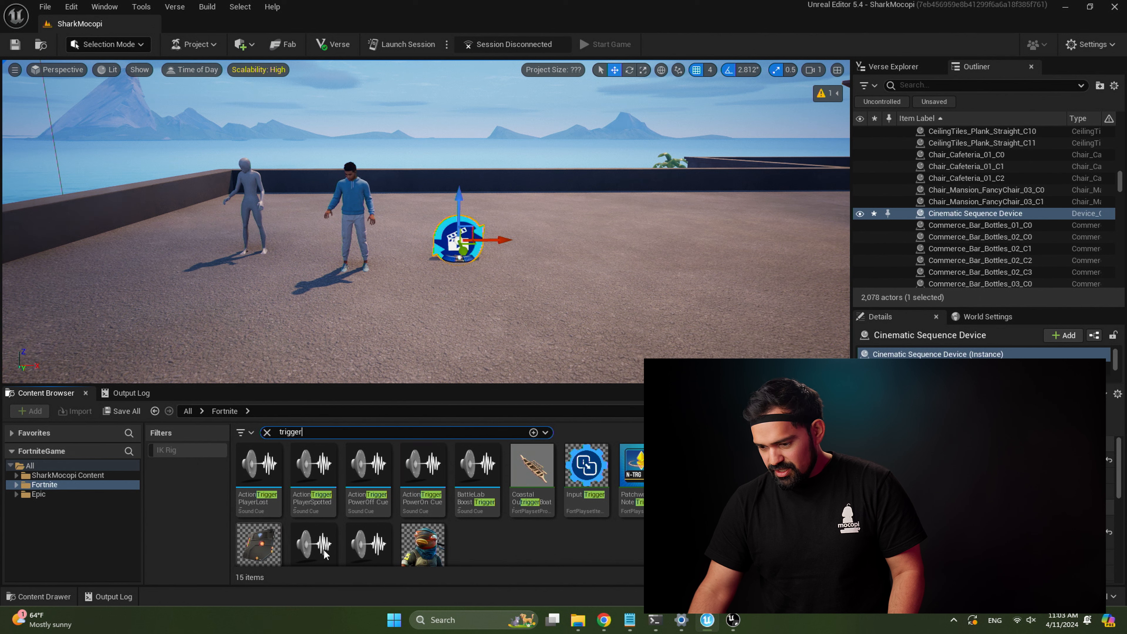
scroll(452, 523, down, 1)
drag(252, 544, 345, 314)
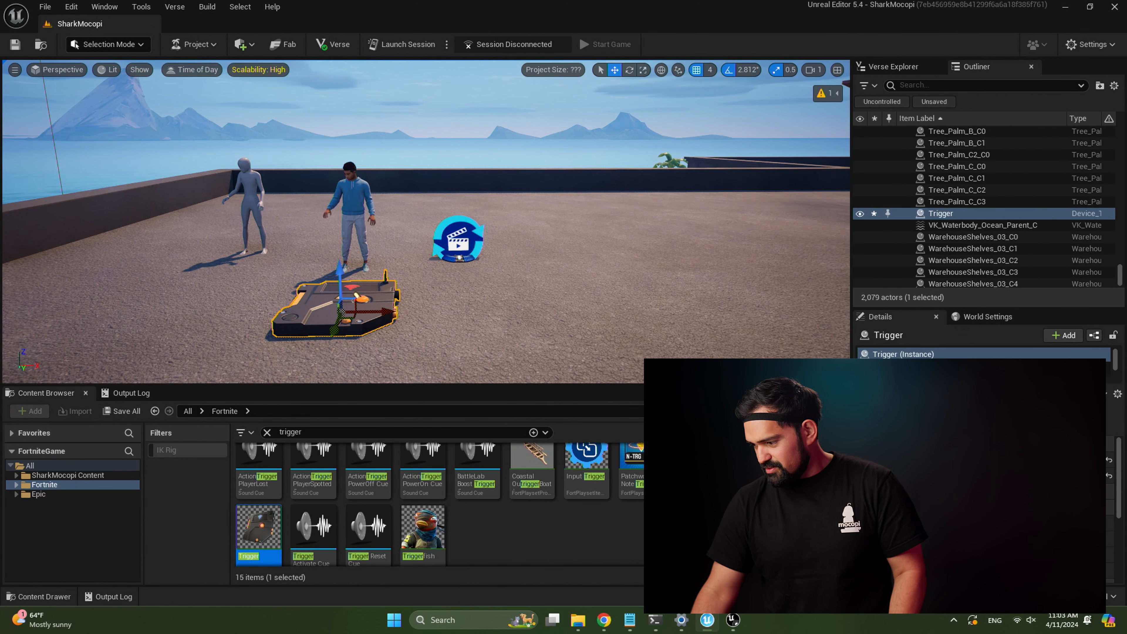
key(Tab)
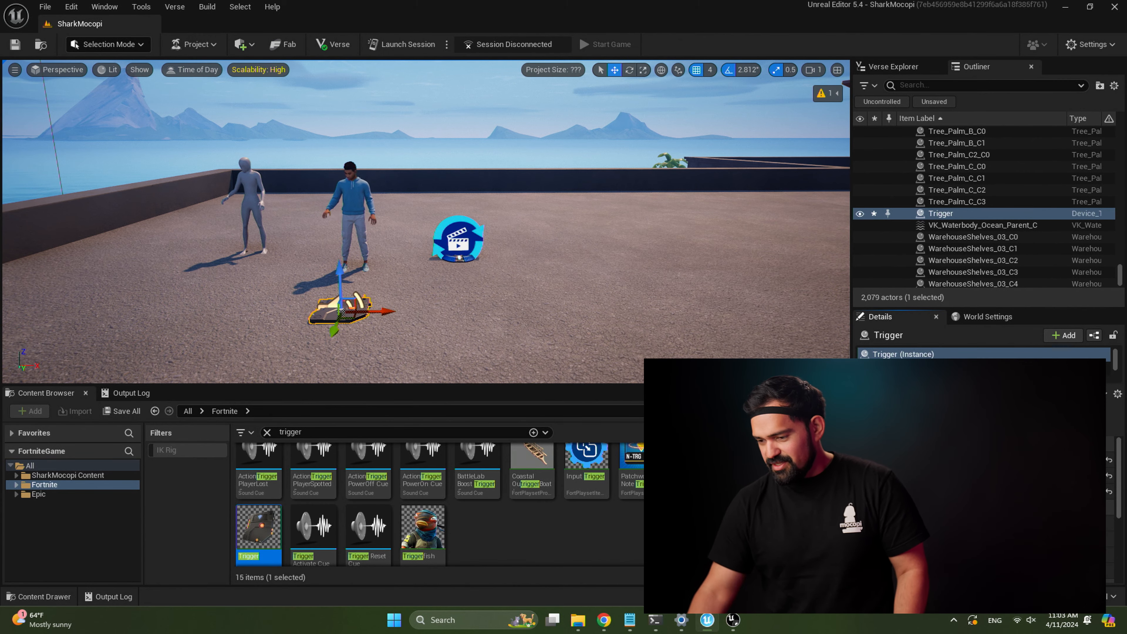
click(452, 361)
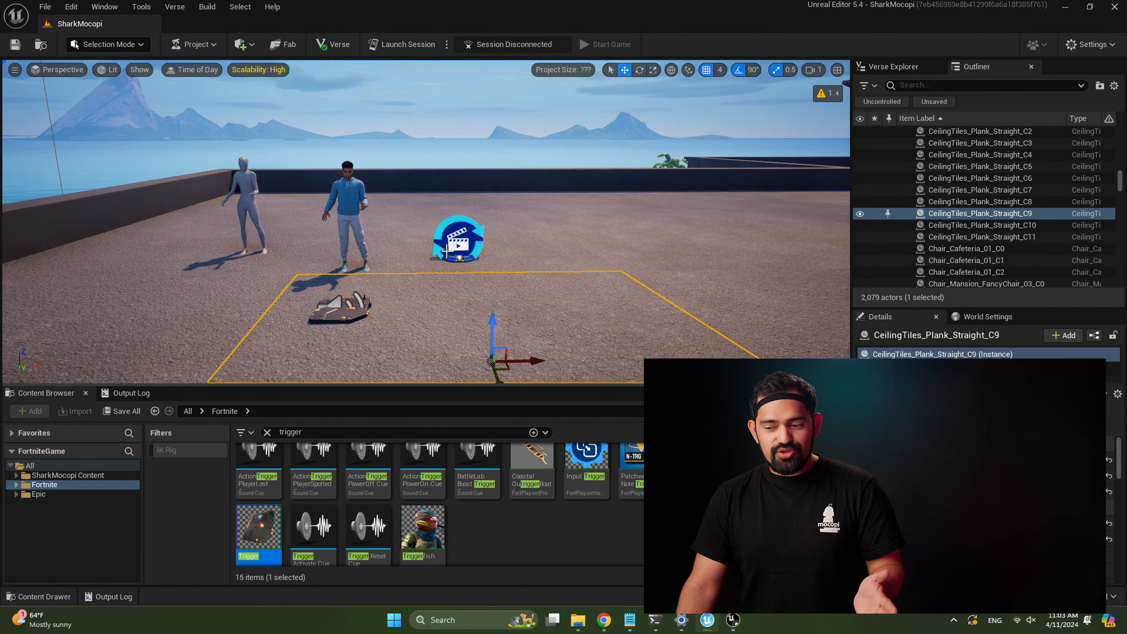
Step: Bind the Cinematic Sequence Device's Play Function to the placed Trigger's On Triggered event
click(472, 236)
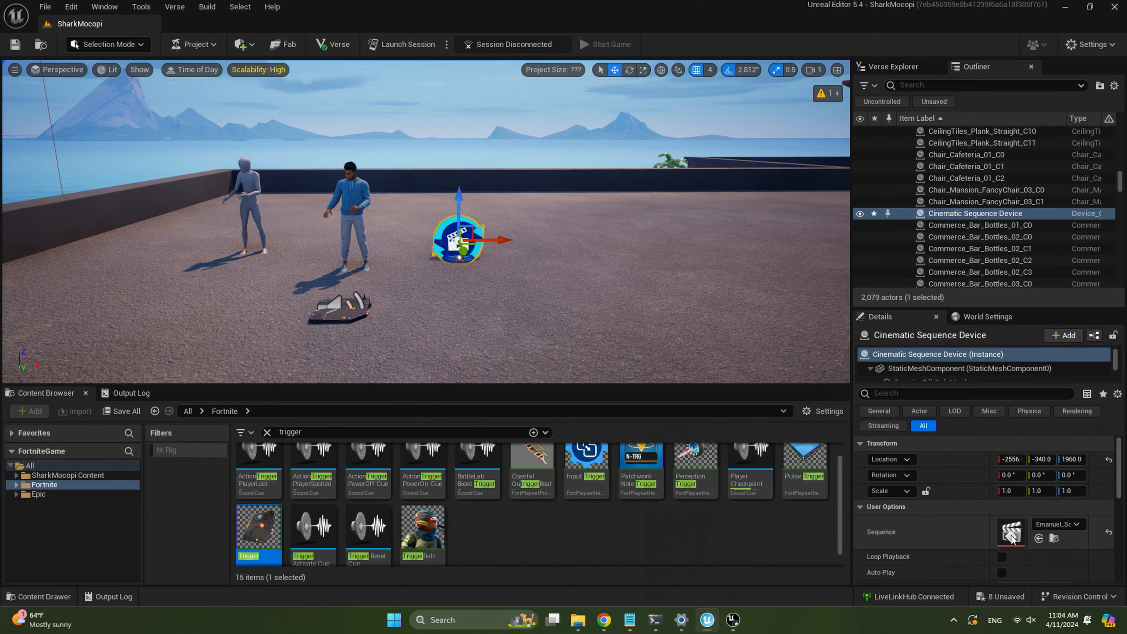
scroll(1041, 539, down, 2)
scroll(1040, 537, down, 10)
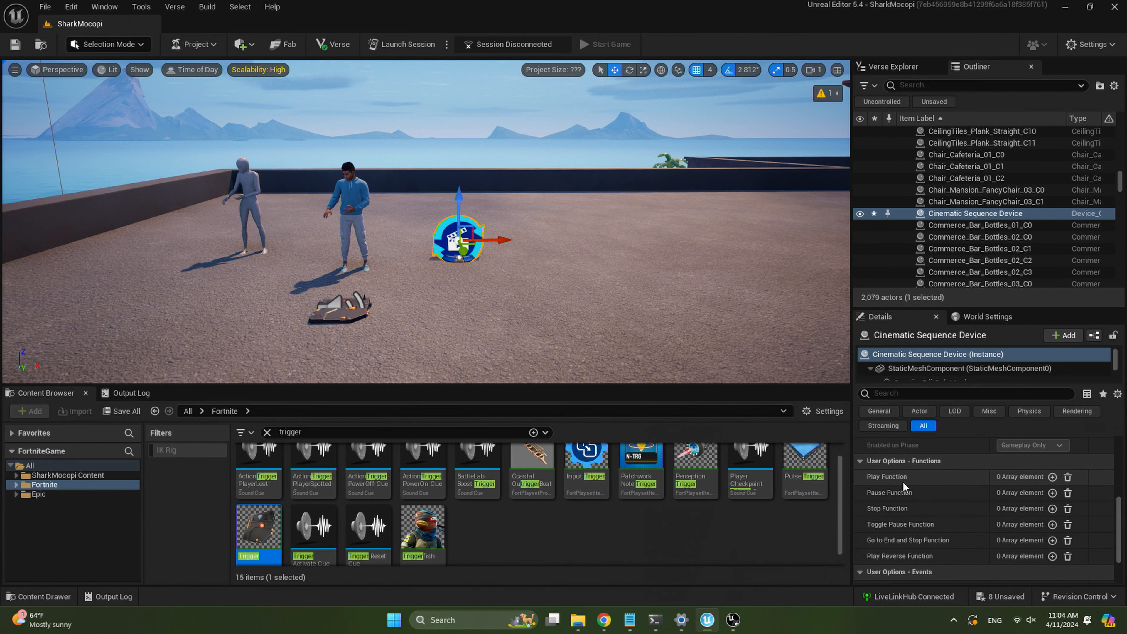
click(1052, 477)
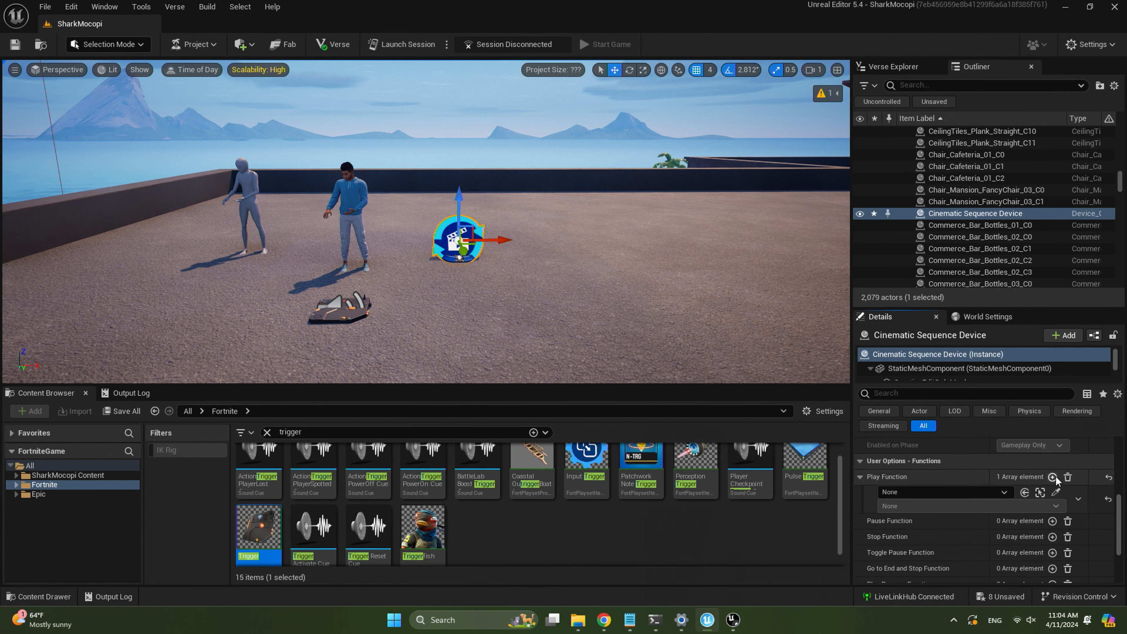
click(1056, 492)
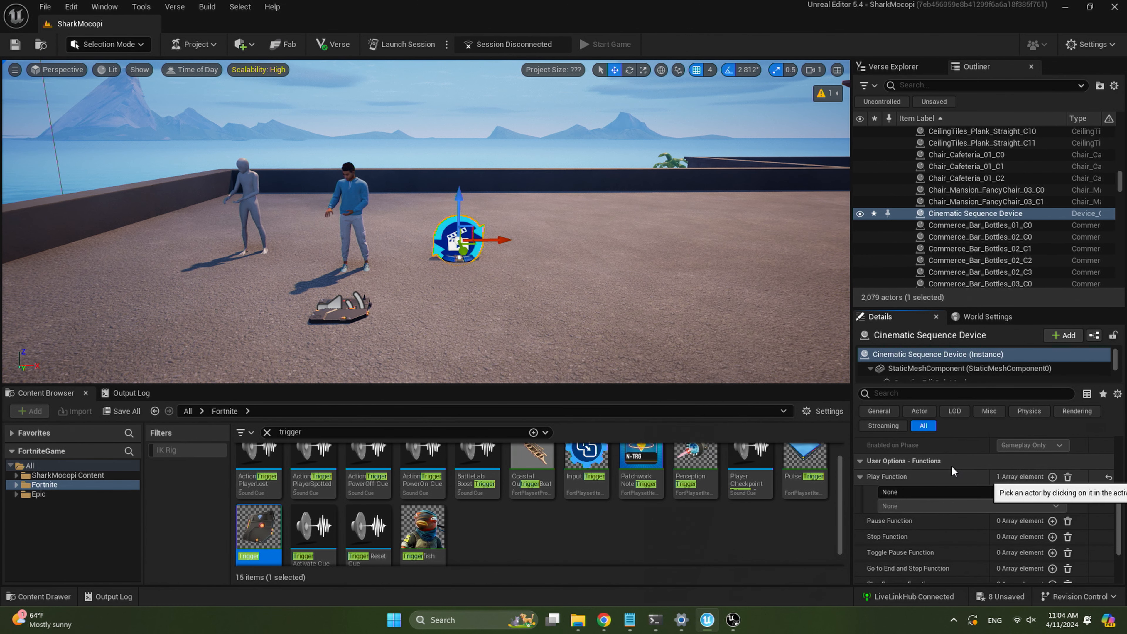
click(347, 312)
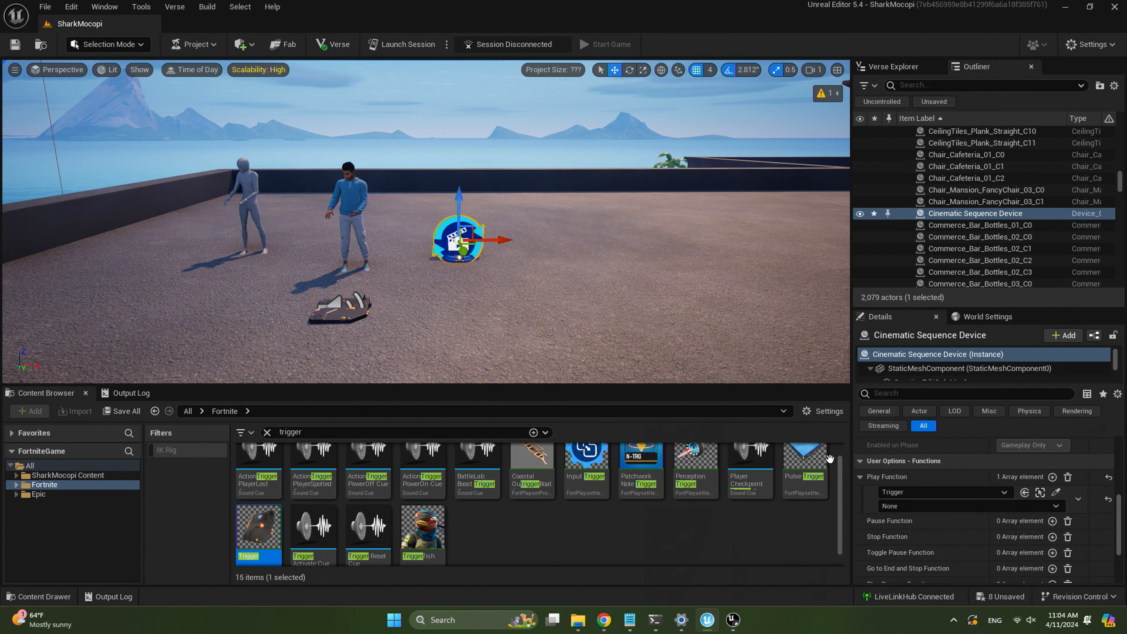
click(913, 507)
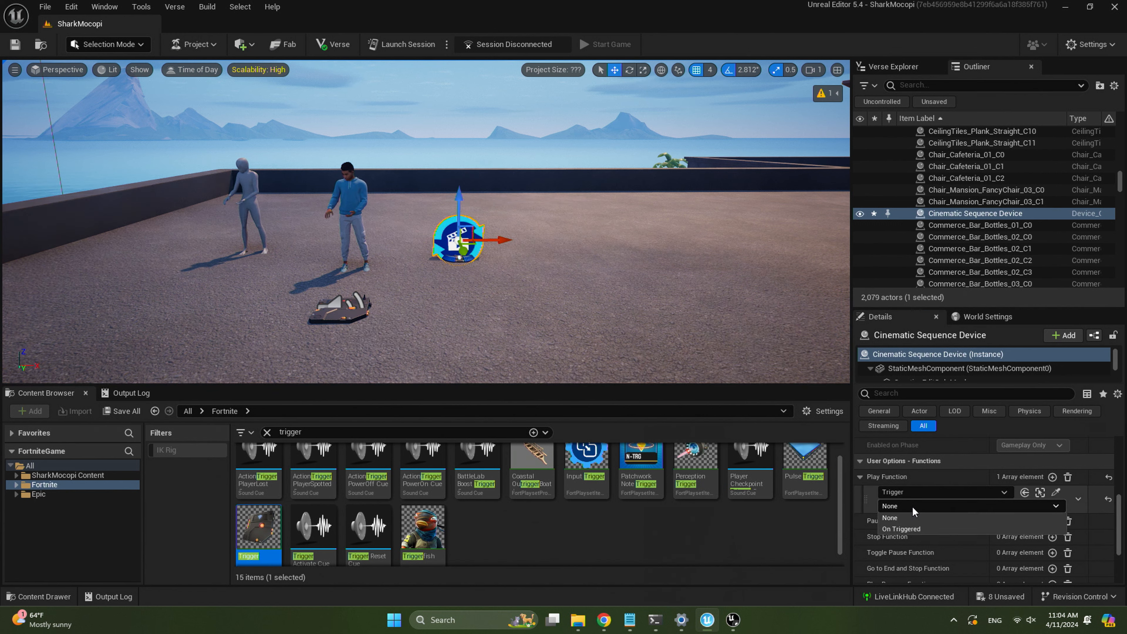
click(910, 530)
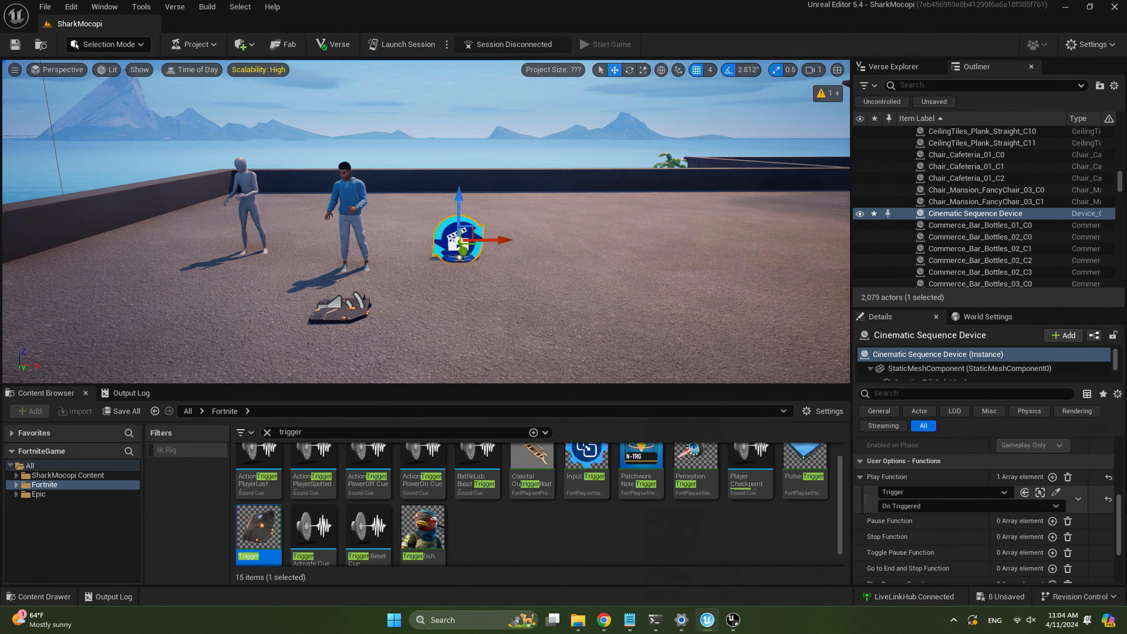
scroll(1014, 514, up, 2)
scroll(1013, 514, up, 3)
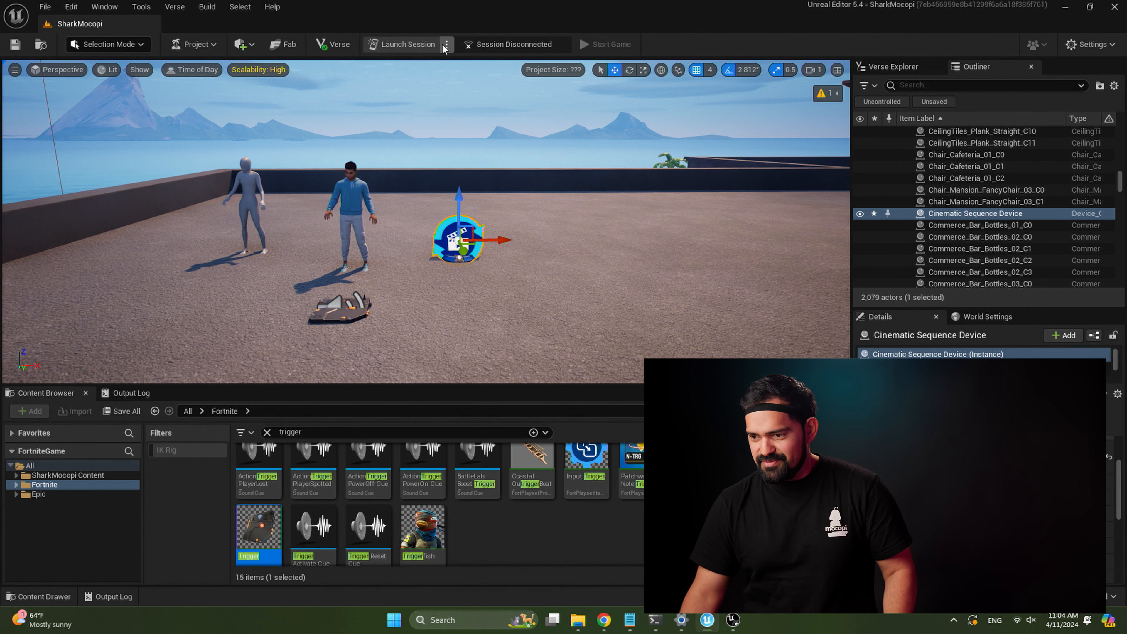
Step: Launch a Fortnite session for the SharkMocopi project, saving all the listed unsaved content
click(408, 44)
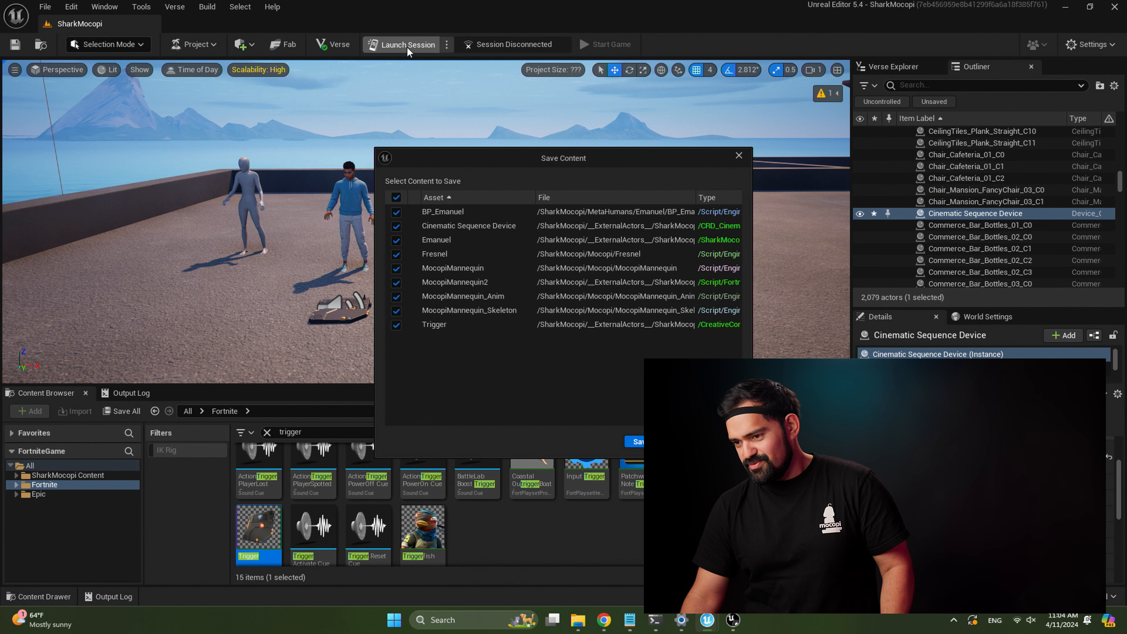
click(642, 439)
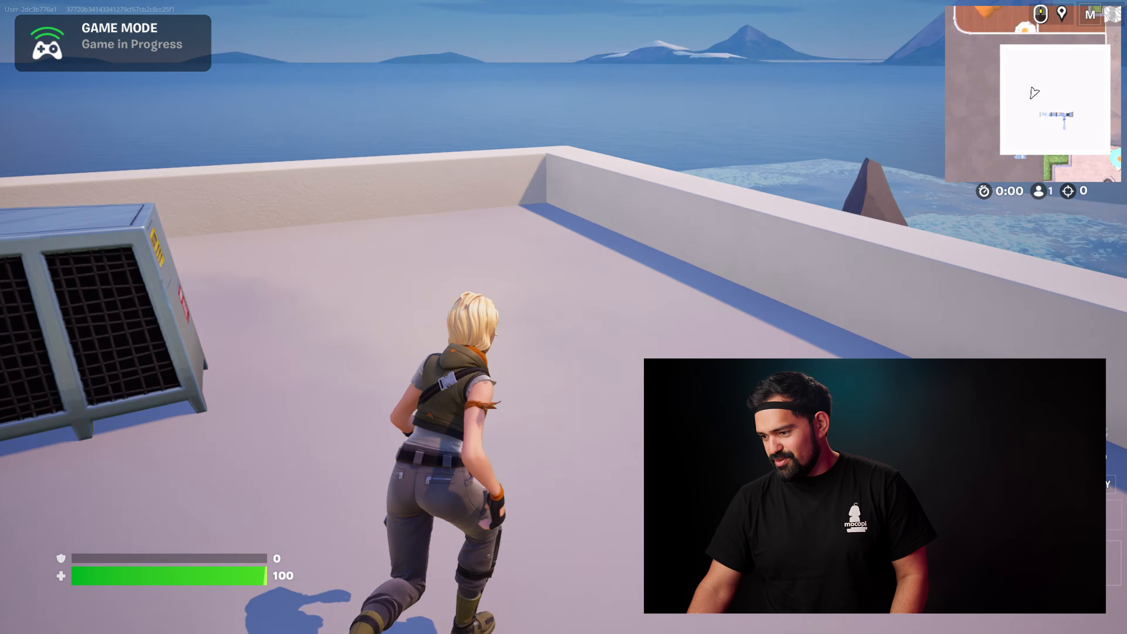
Step: In the Fortnite session, walk the character to the Trigger in front of the MetaHuman and step on and off it to test the sequence playback
key(w)
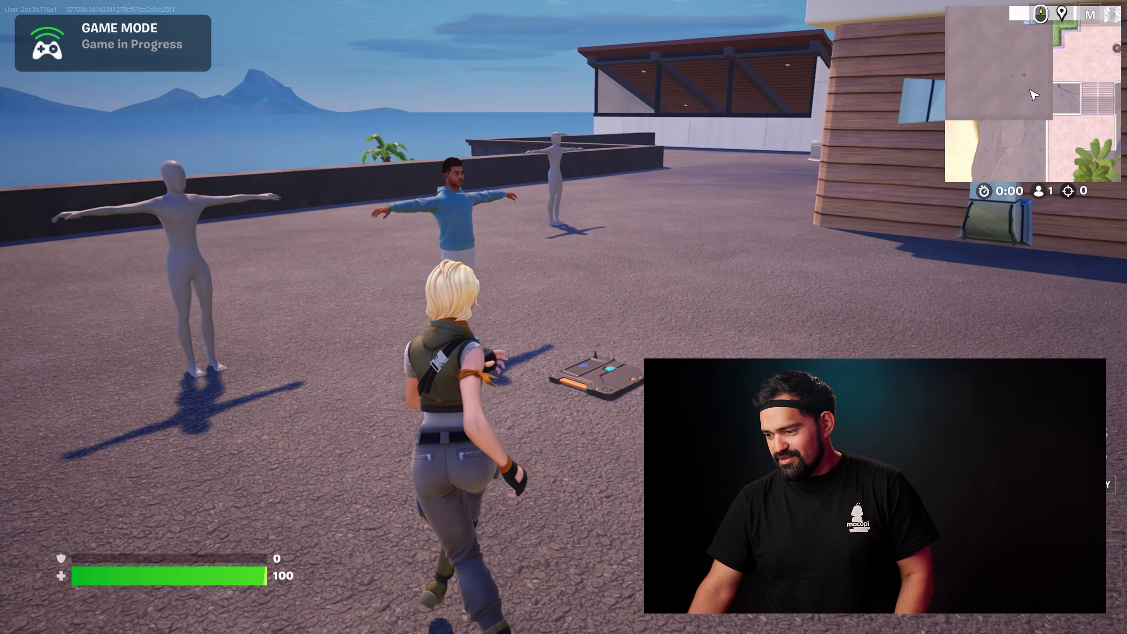
key(d)
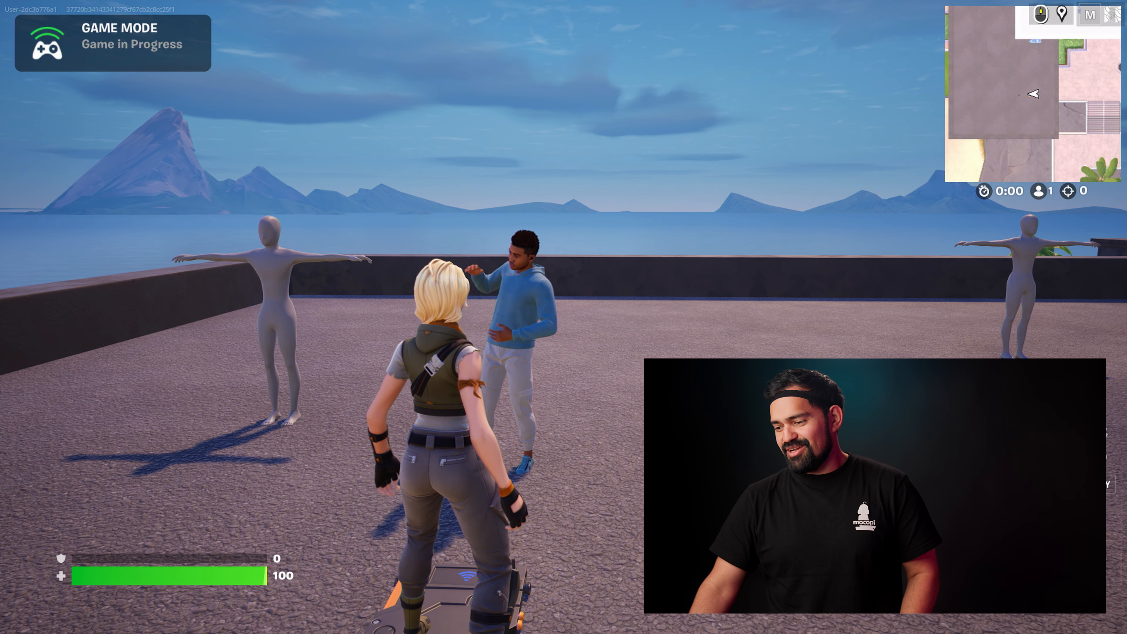
key(w)
key(a)
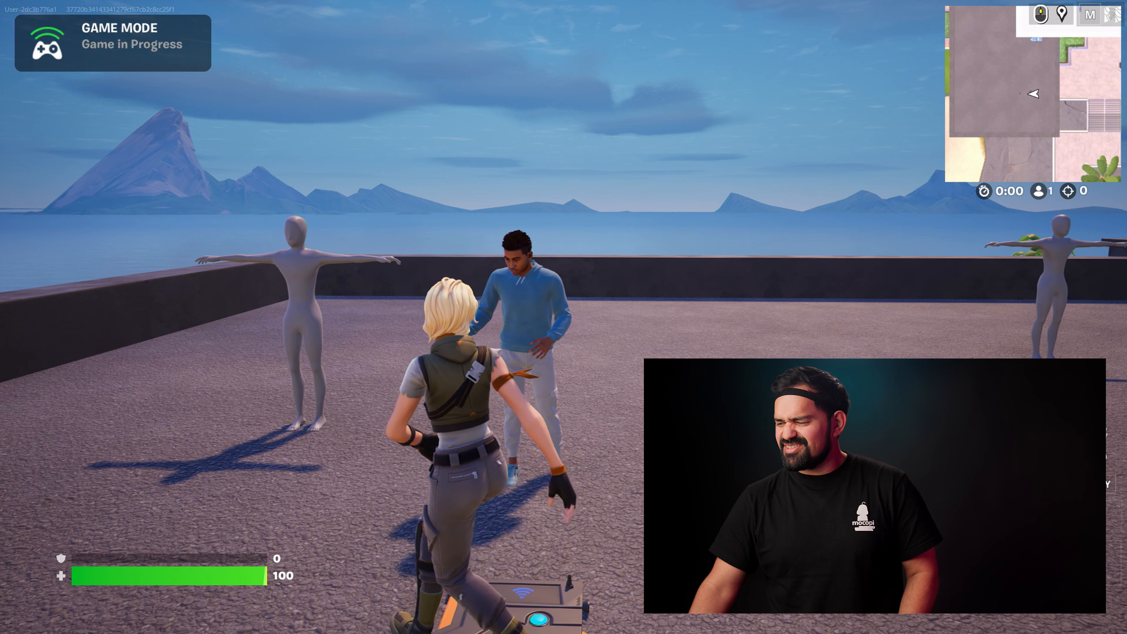
key(d)
key(a)
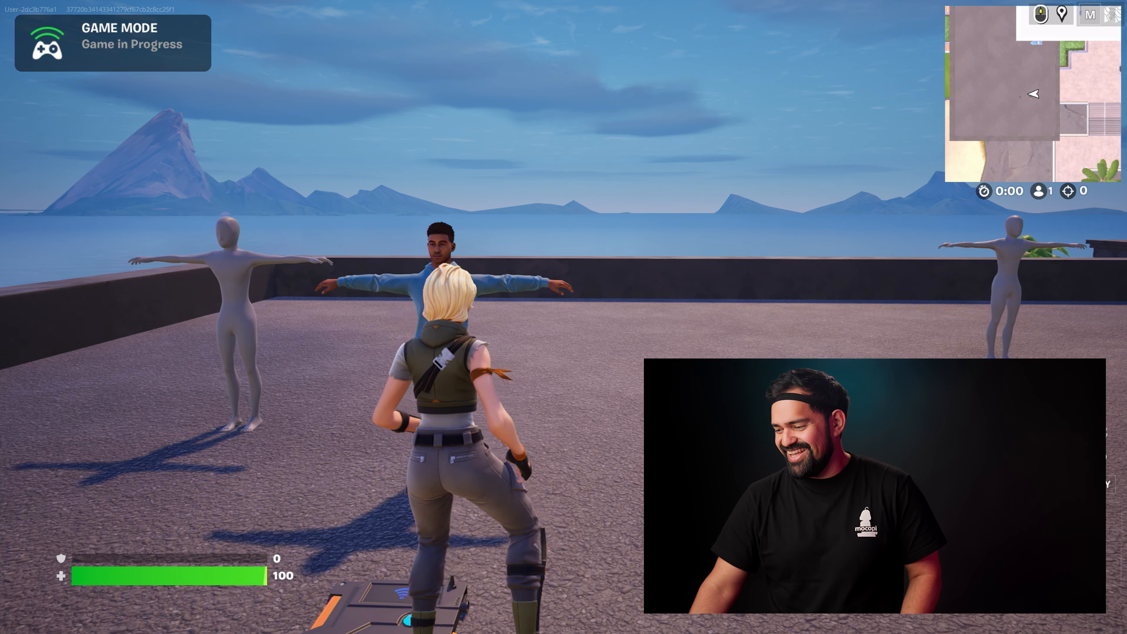
key(w)
key(s)
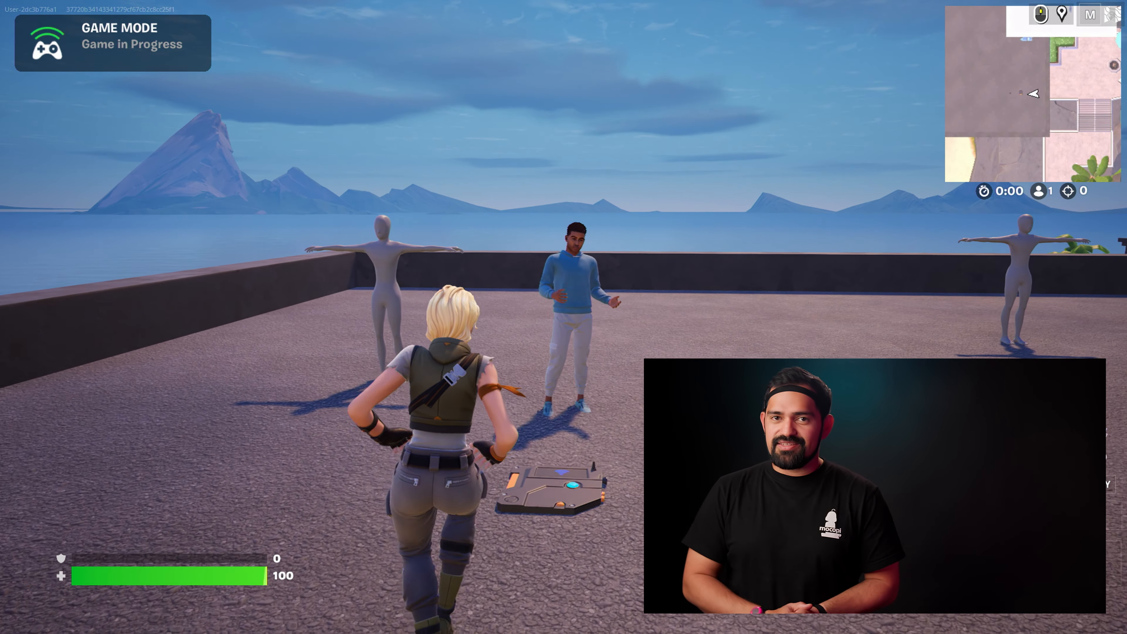